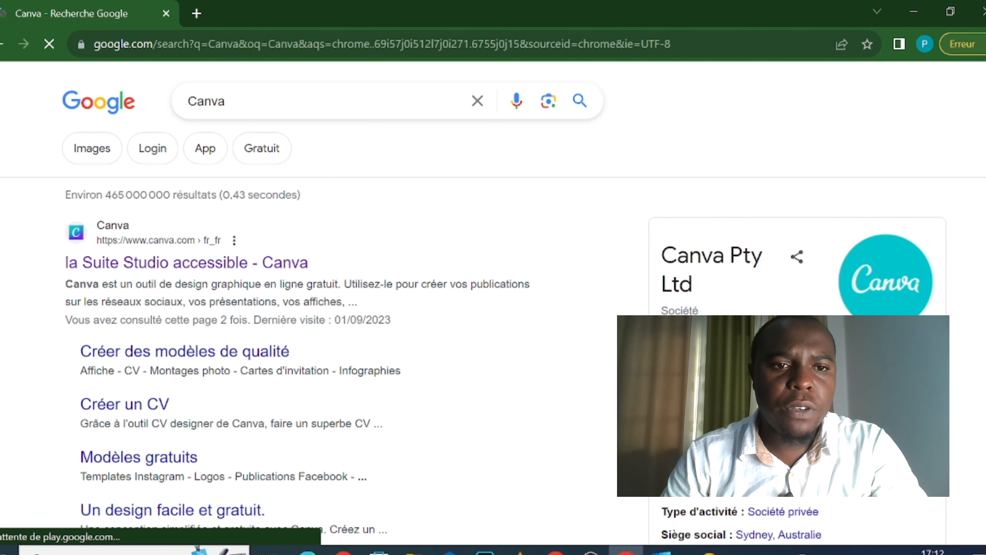
Open Canva from the search results and create a blank YouTube banner design by searching for "banière youtube"
left_click(138, 265)
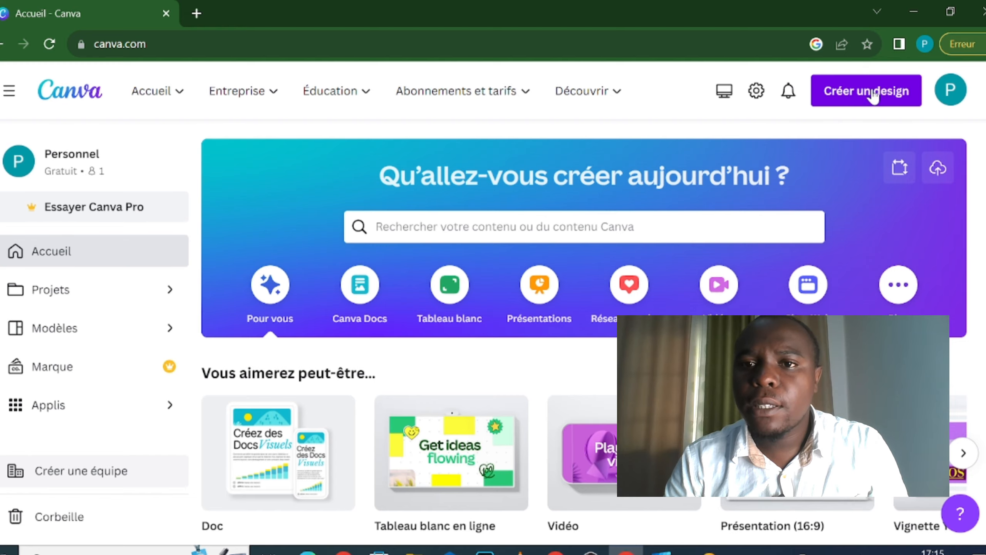
left_click(874, 96)
type("bani")
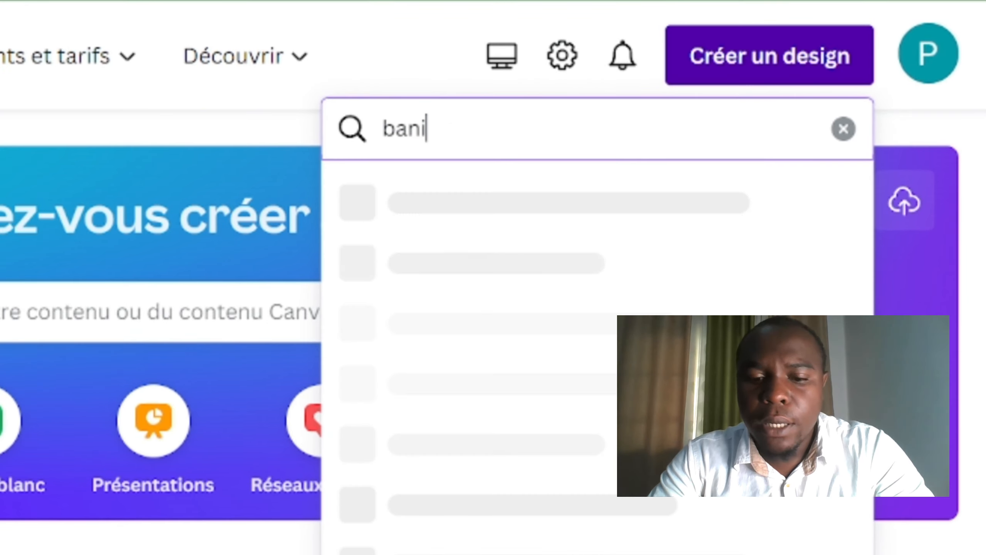
type("ère youtube")
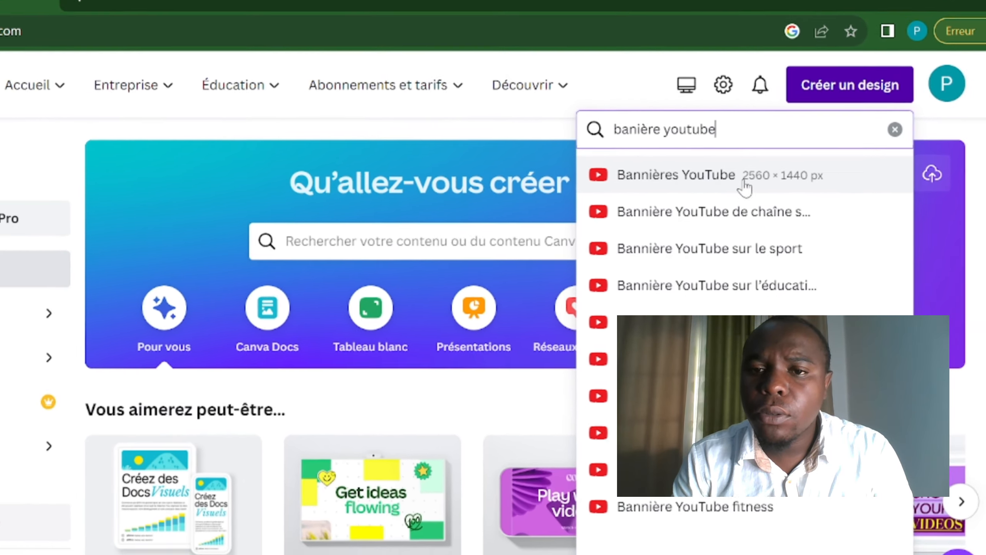
left_click(707, 216)
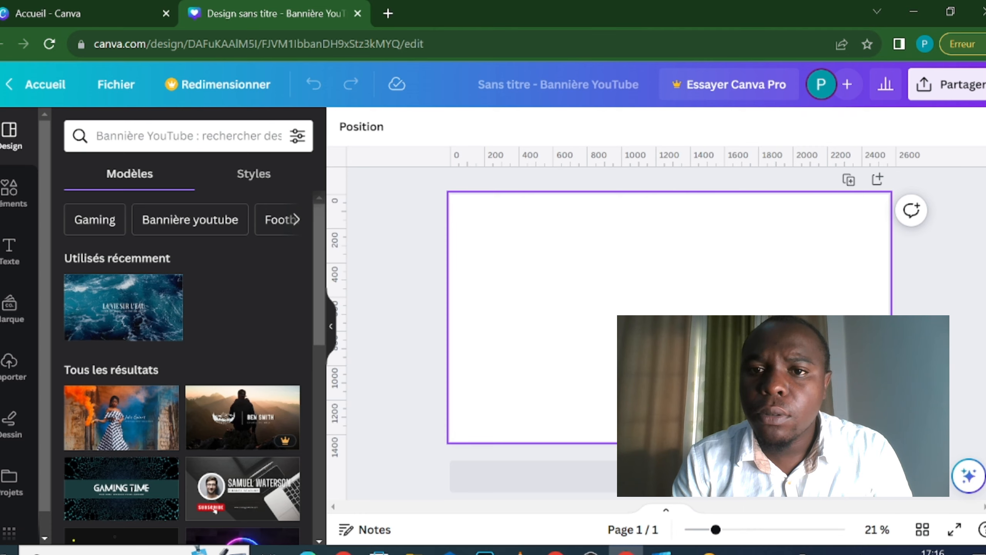
Search Google in a new browser tab for "dimension banière youtube"
left_click(387, 13)
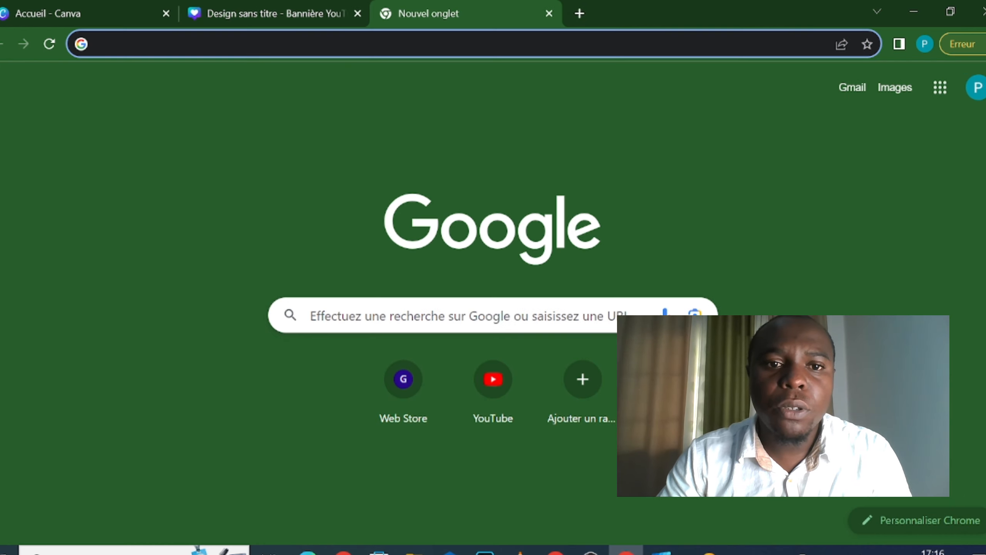
left_click(416, 327)
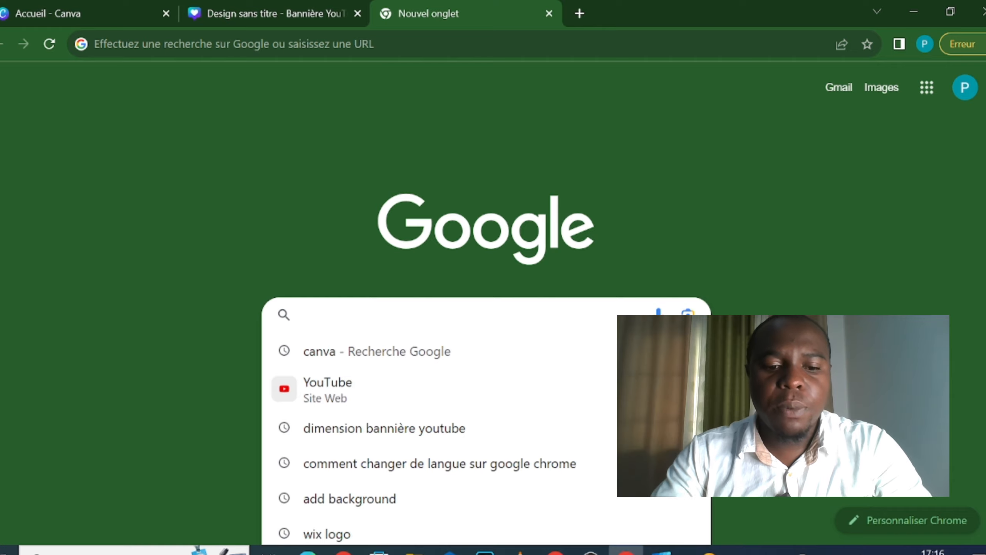
type("dimension ba")
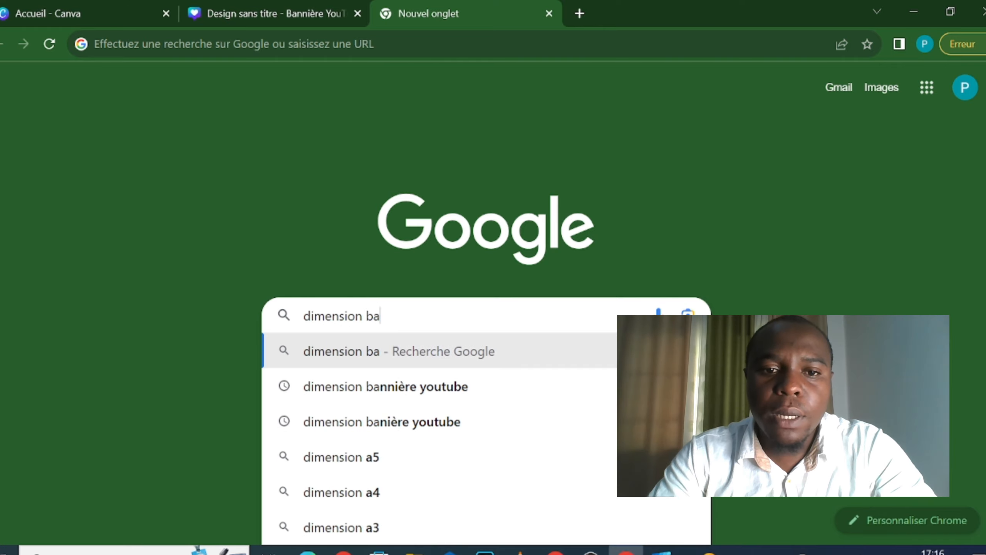
type("nière youtube")
key("Return")
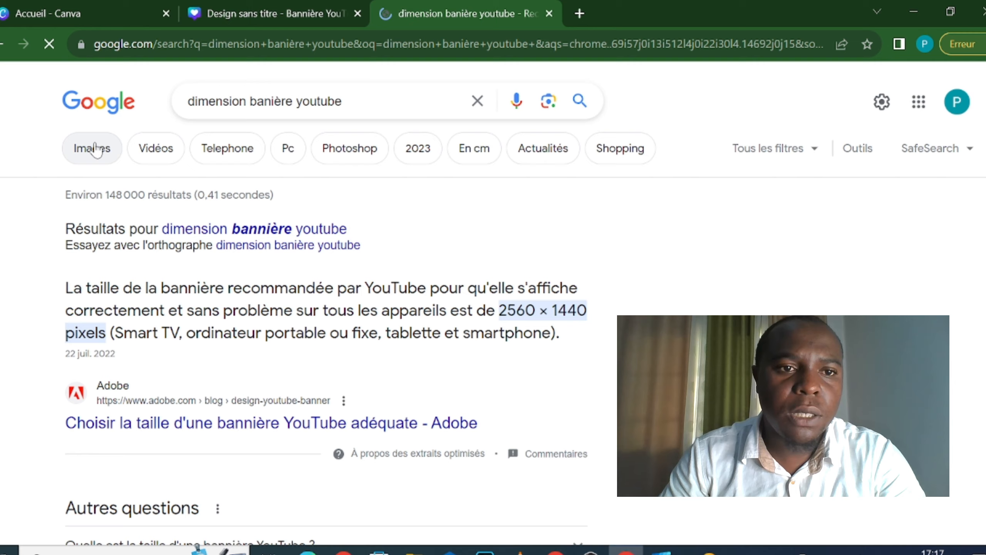
Find the Sin Opacity banner dimension picture in the image results and save it as PNG file dimensions-banniere in Téléchargements
left_click(92, 147)
left_click(121, 319)
right_click(748, 260)
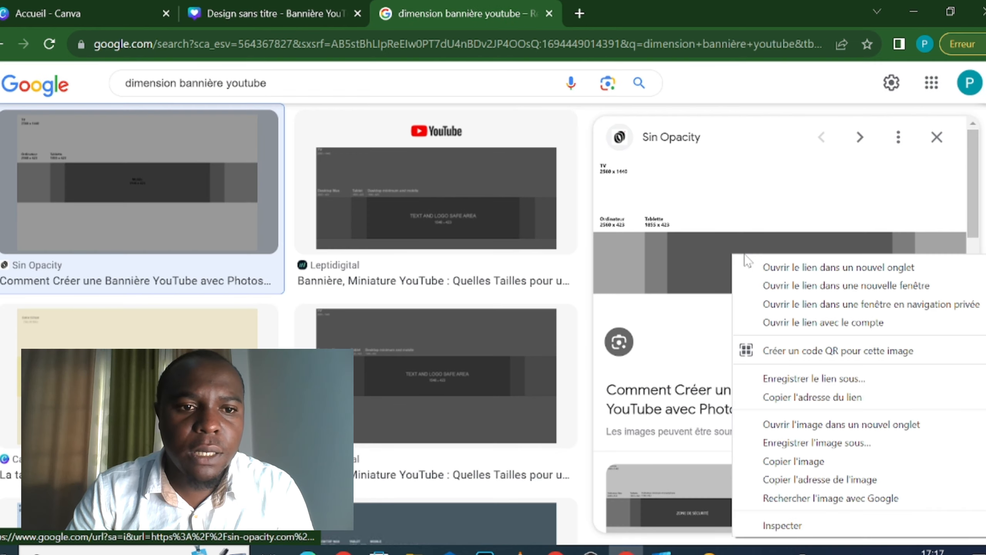
left_click(815, 443)
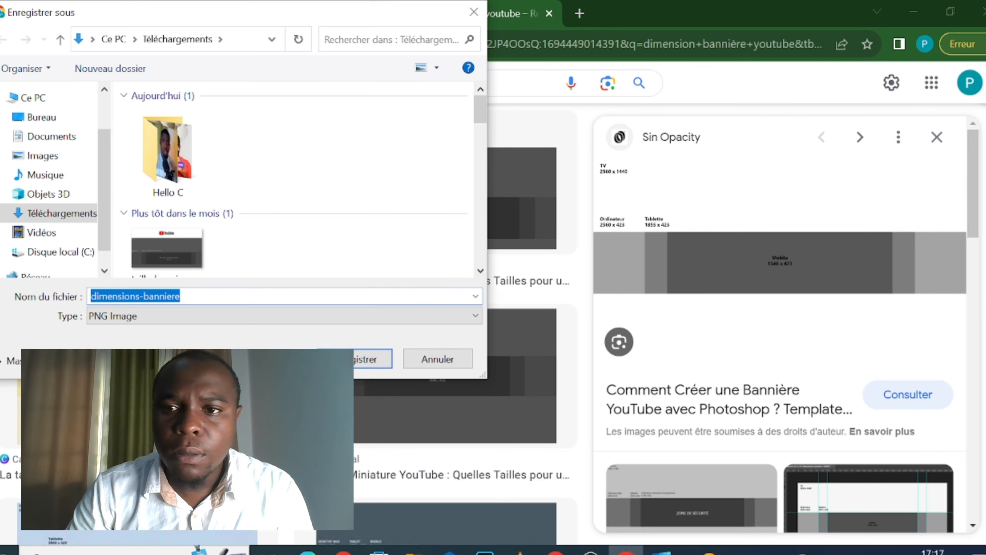
left_click(352, 357)
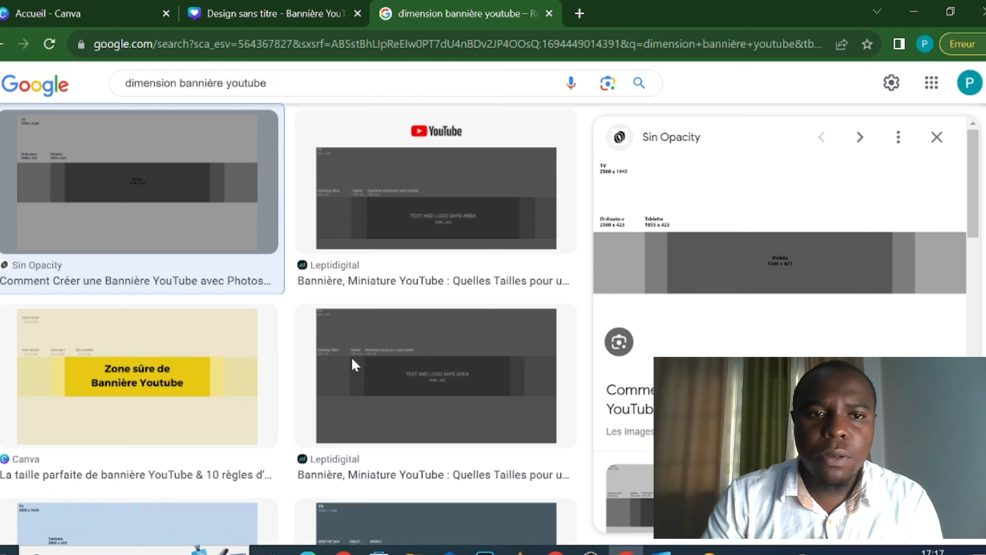
Return to the Canva banner design and import the dimensions-banniere image from Téléchargements
left_click(262, 14)
left_click(10, 364)
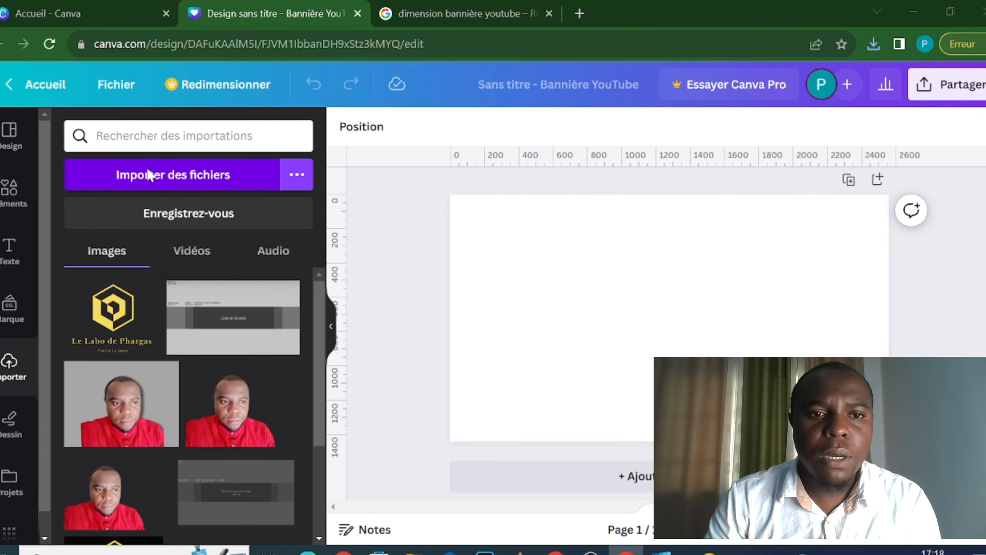
left_click(148, 171)
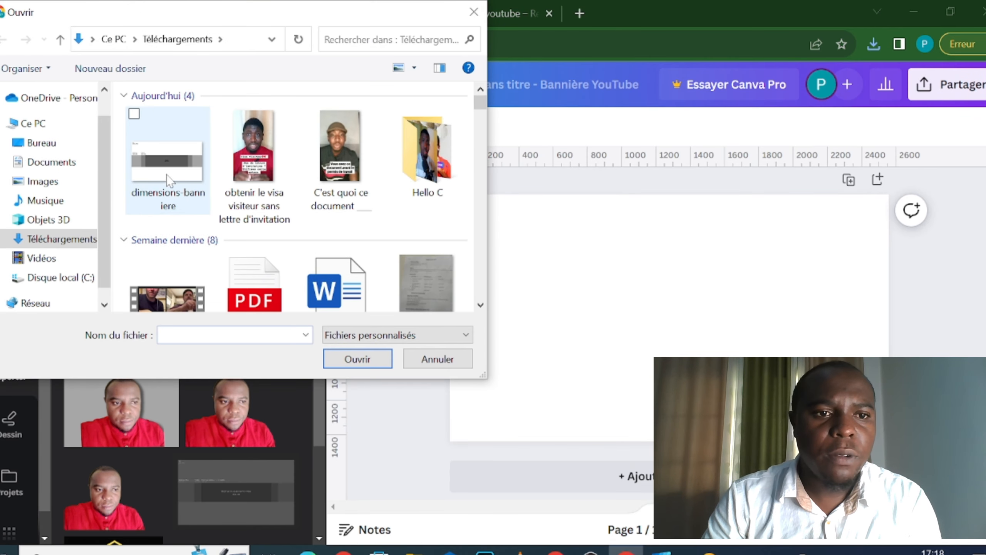
left_click(156, 176)
left_click(353, 366)
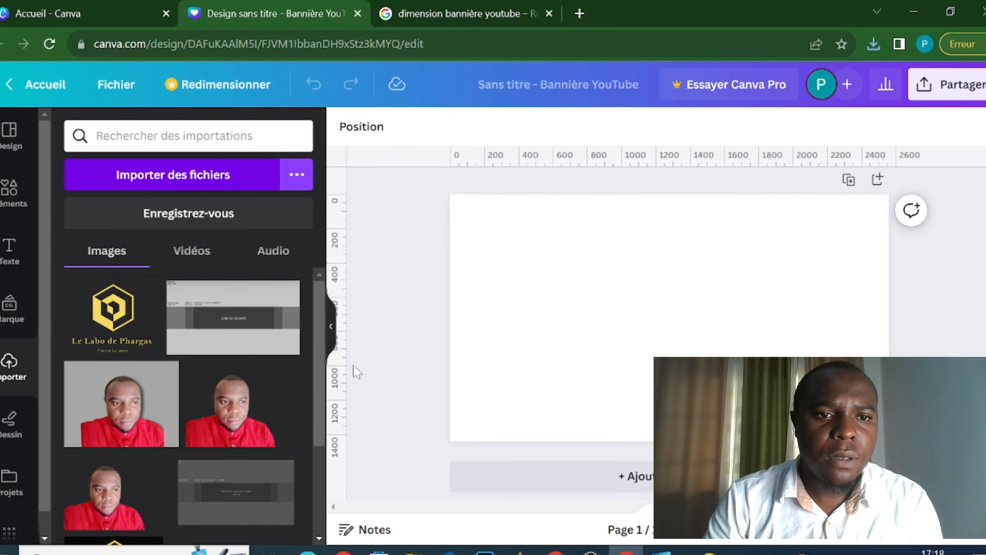
Place the imported dimensions image on the page and enlarge it to cover the whole banner
left_click(136, 318)
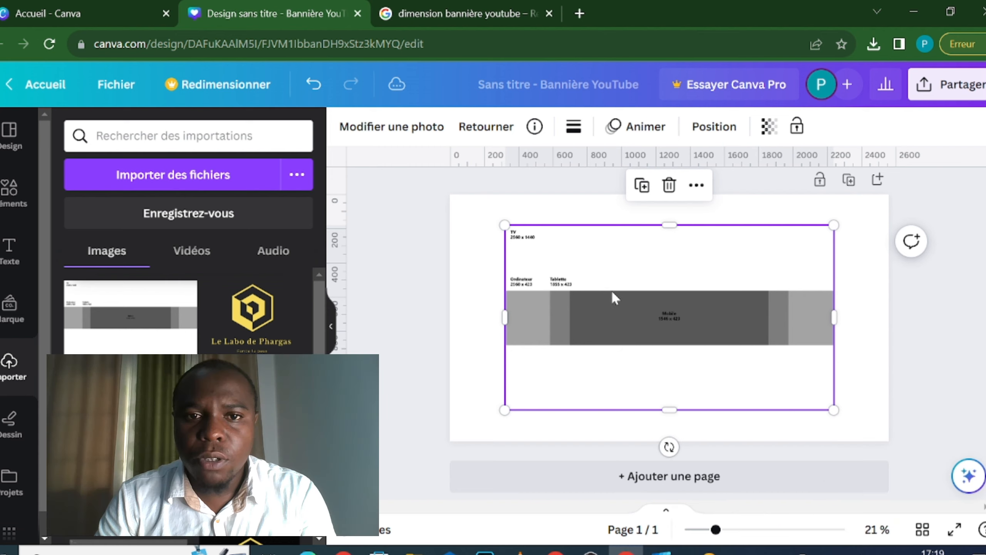
left_click_drag(601, 297, 548, 266)
left_click_drag(779, 379, 889, 441)
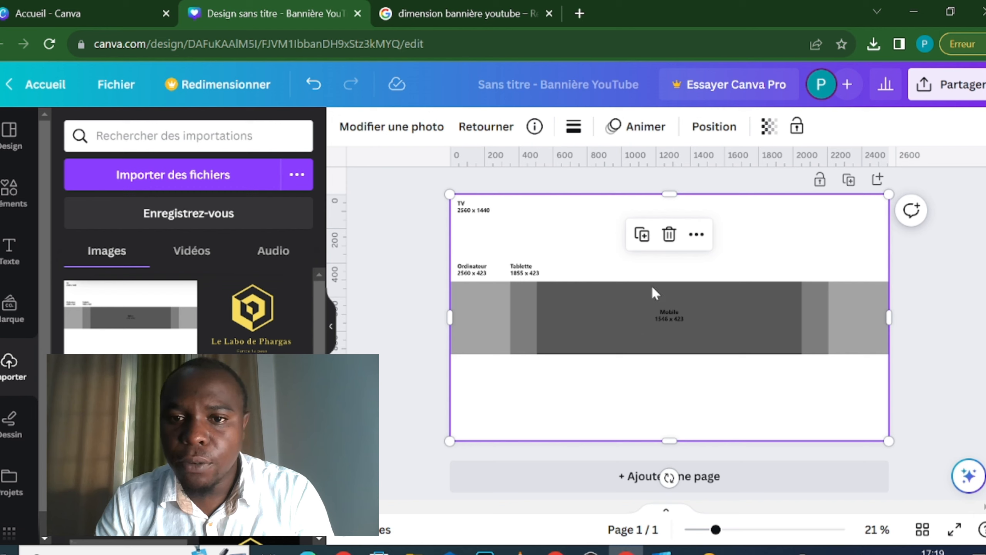
Place ruler guides along the edges of the computer, tablet and mobile zones, and delete the dimensions image from the page
left_click(118, 89)
mouse_move(213, 296)
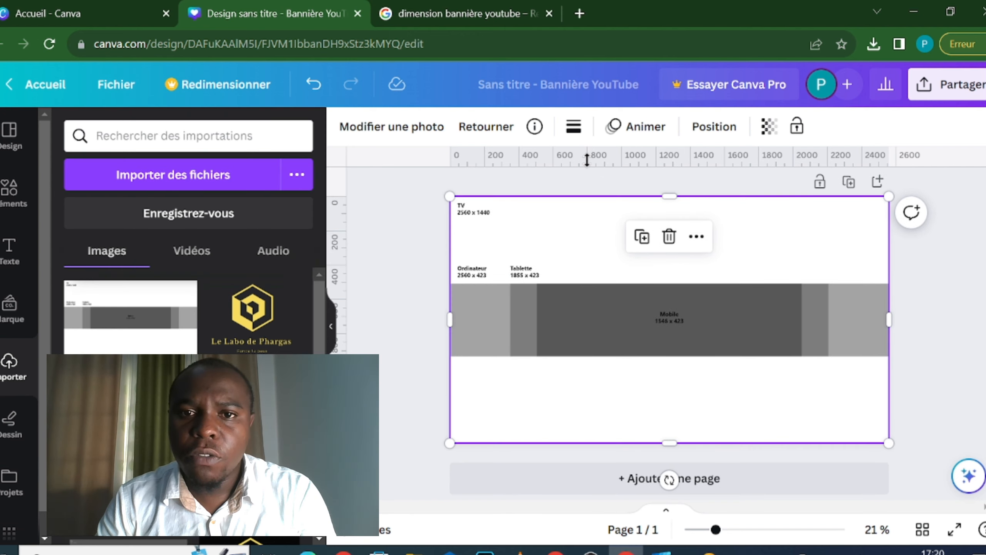
left_click_drag(587, 159, 627, 355)
left_click_drag(340, 284, 525, 288)
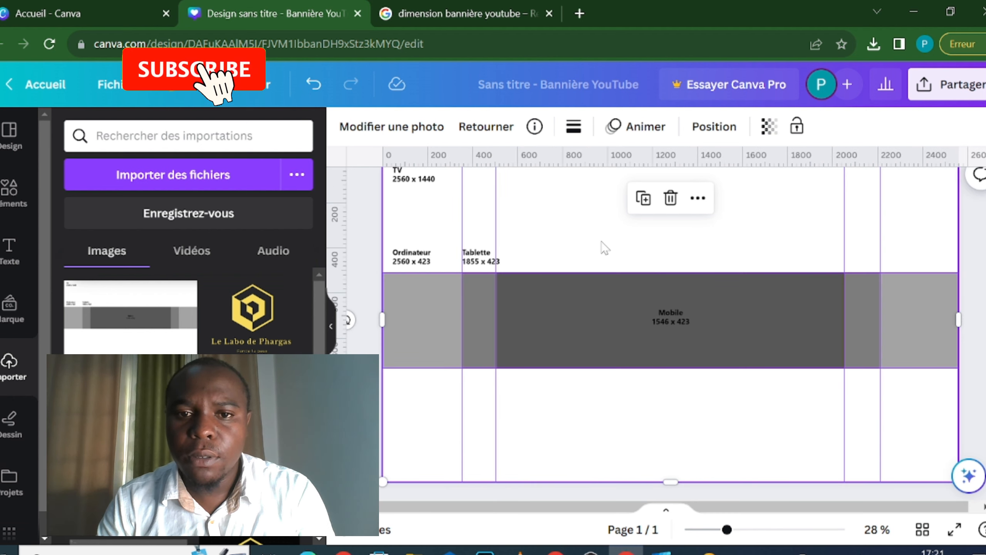
left_click(672, 199)
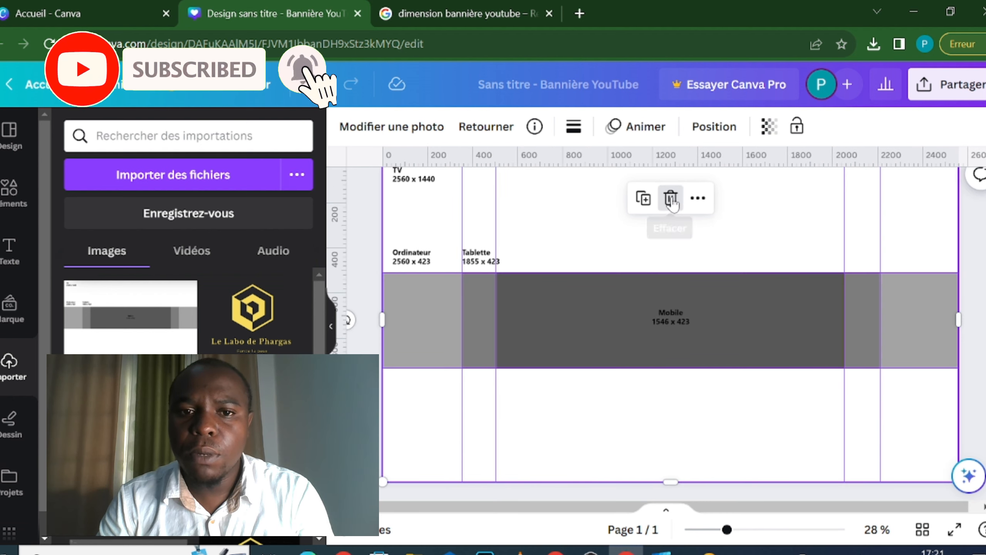
scroll(848, 331, "up", 2)
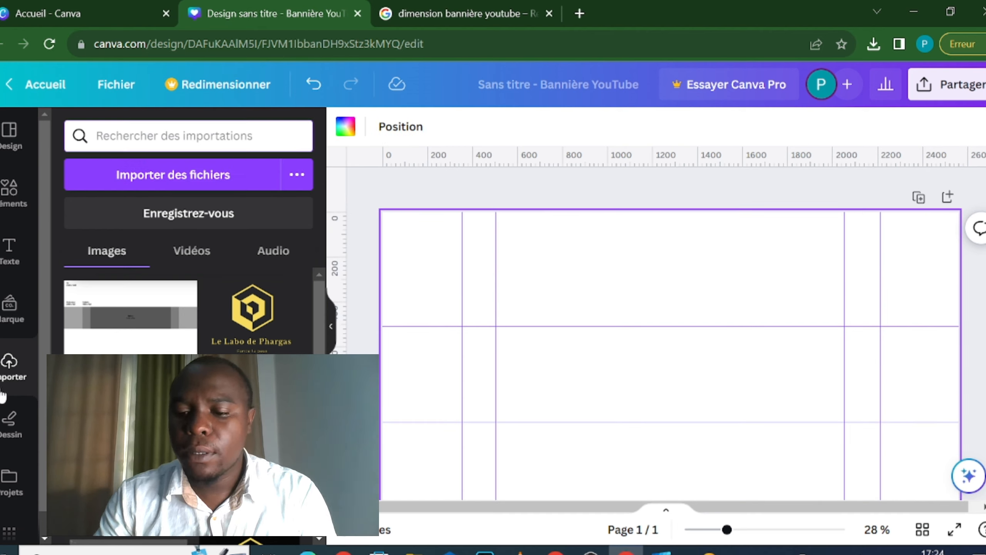
Search the elements for "Fond vert" and add the plain dark green photo to the page
left_click(16, 369)
left_click(11, 192)
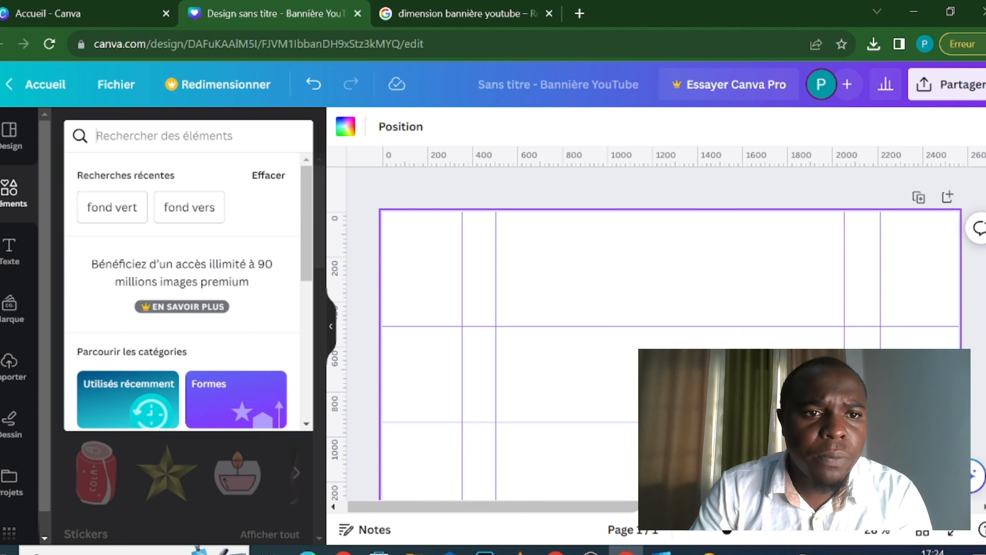
type("Fond vert")
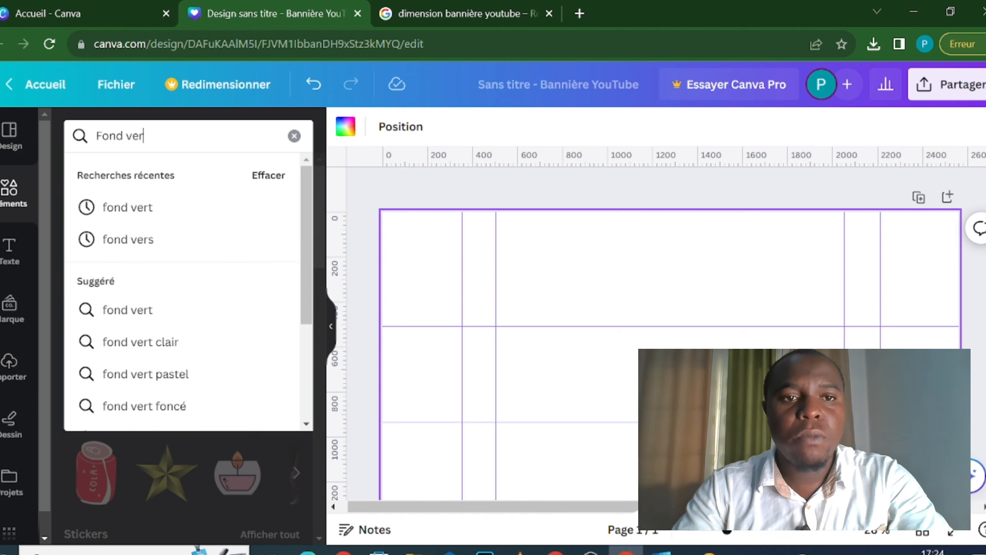
key("Return")
left_click_drag(316, 243, 338, 328)
scroll(250, 431, "up", 5)
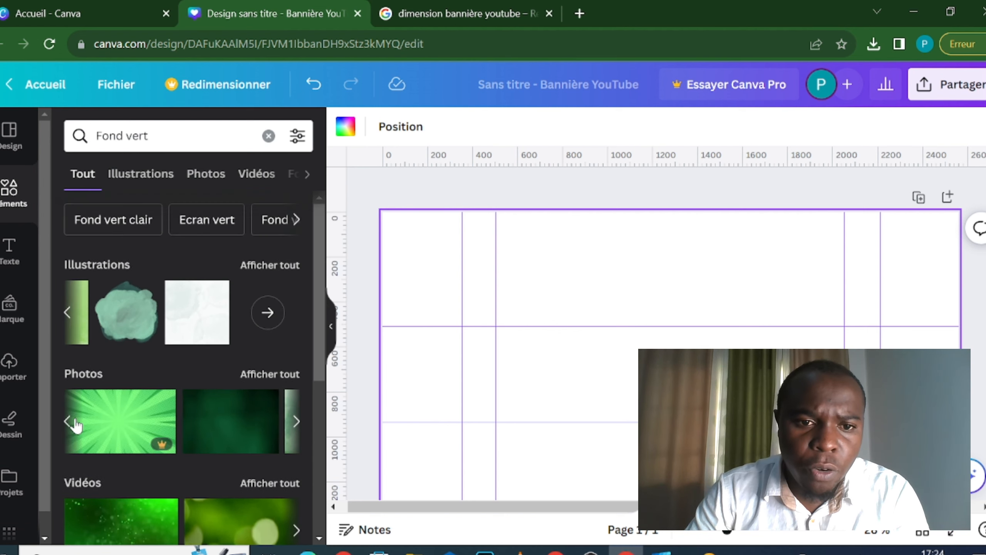
left_click(241, 436)
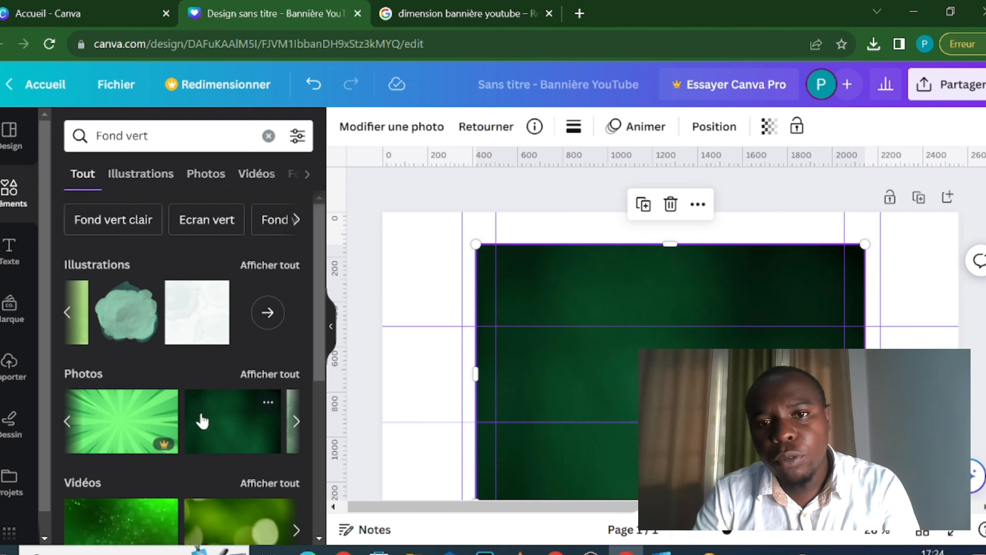
Crop and stretch the green photo to fill the central band between the horizontal guides across the full page width
left_click_drag(668, 245, 674, 325)
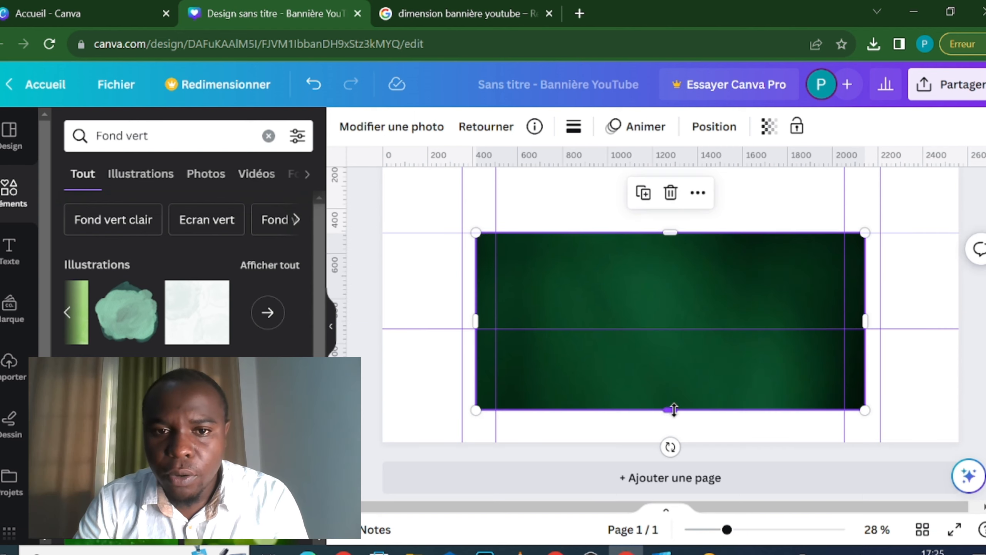
left_click_drag(674, 410, 672, 328)
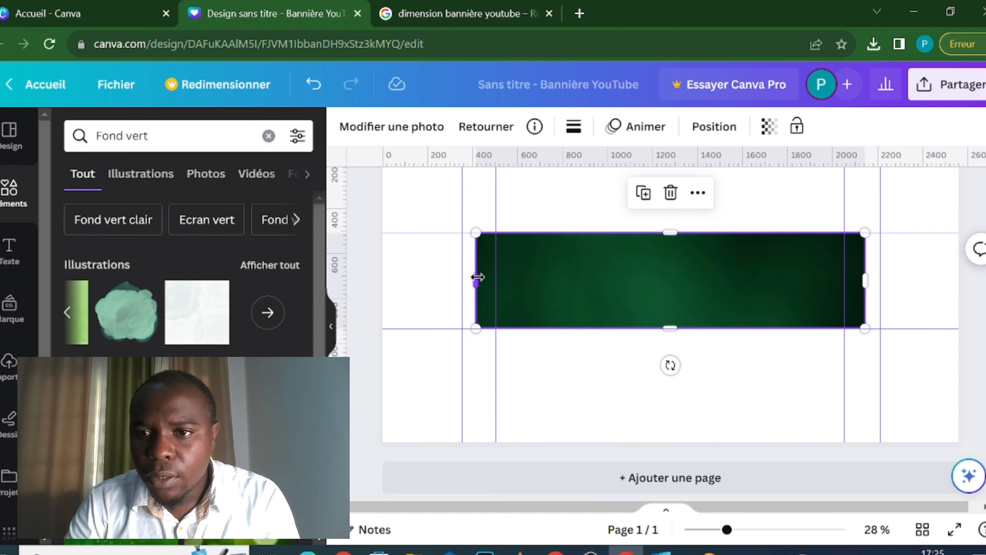
left_click_drag(477, 280, 383, 280)
left_click_drag(868, 279, 959, 280)
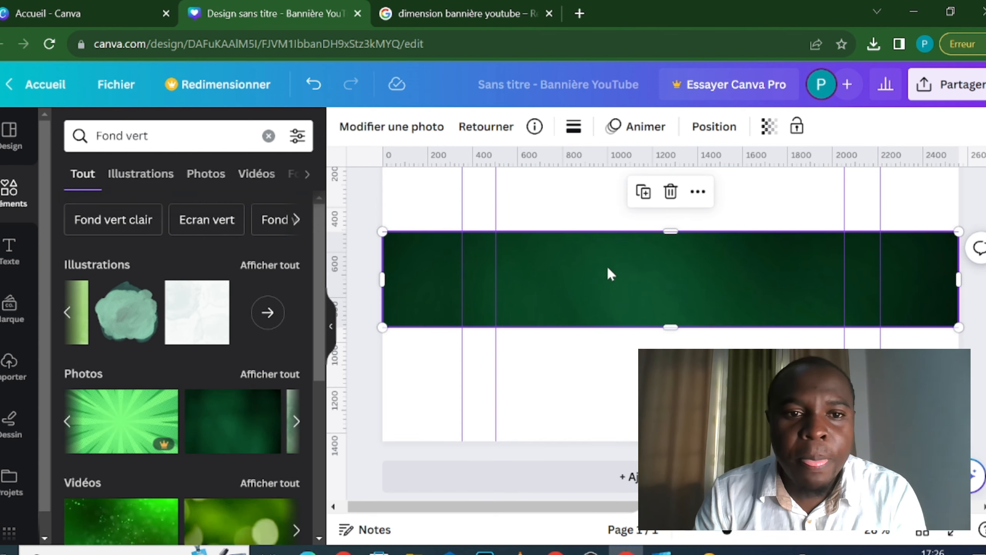
Add a text box reading "Le Labo De Phargas" and move it onto the upper part of the green band
left_click(14, 258)
left_click(171, 187)
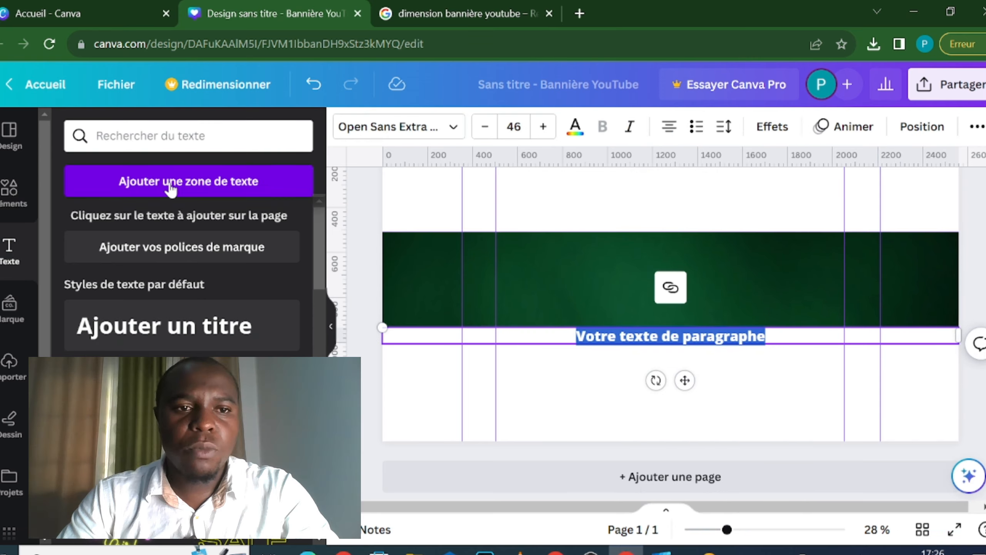
type("Le Labo De Phargas")
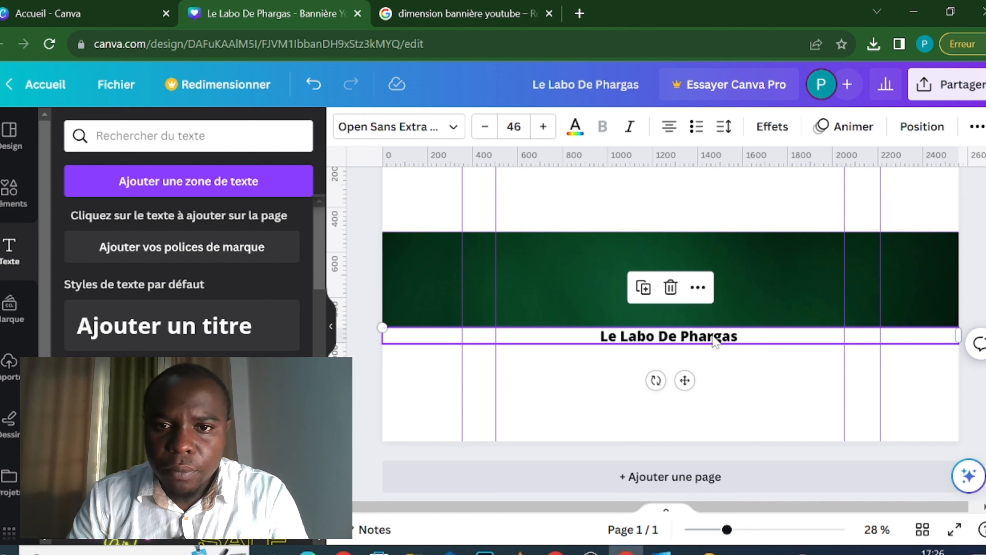
left_click_drag(716, 342, 708, 259)
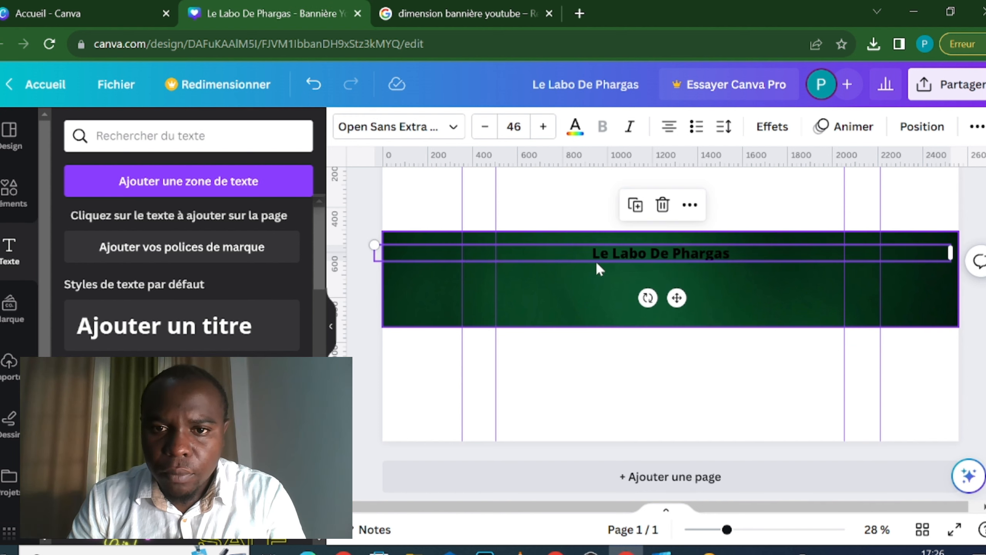
Color the "Le Labo De Phargas" title white and increase its font size to 57
left_click(575, 129)
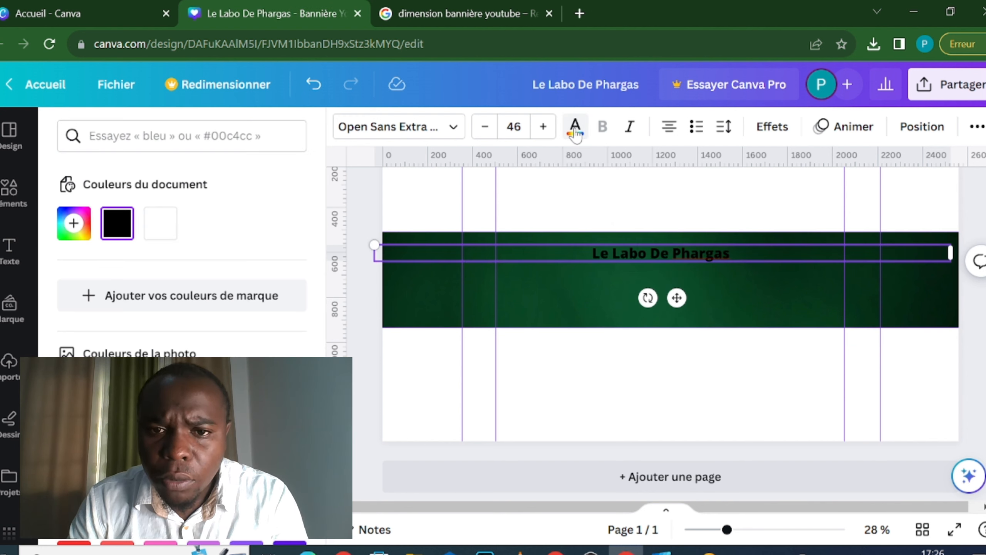
left_click(160, 226)
left_click(544, 128)
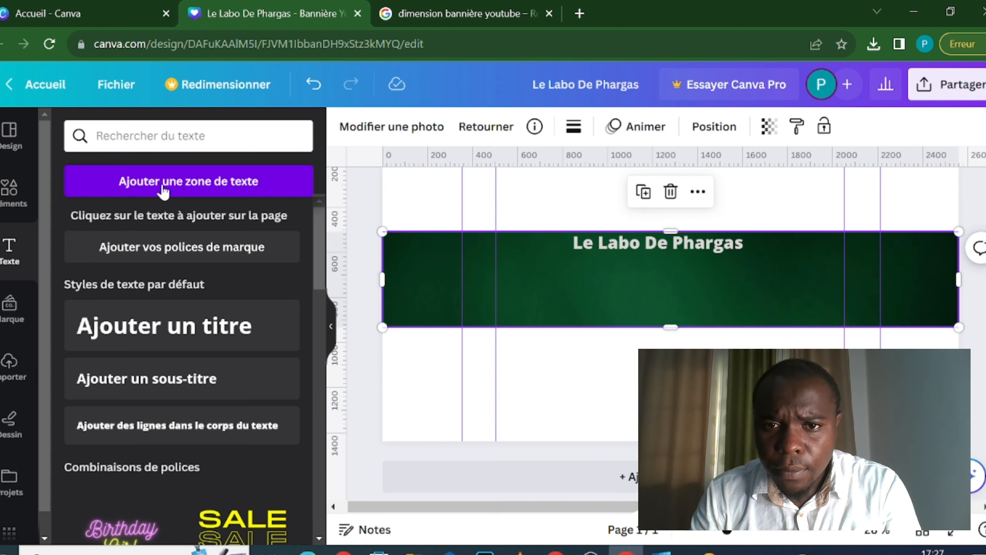
Add a text box reading "Développe ton savoir faire" and place it on the lower part of the green band
left_click(163, 191)
left_click_drag(761, 348, 763, 337)
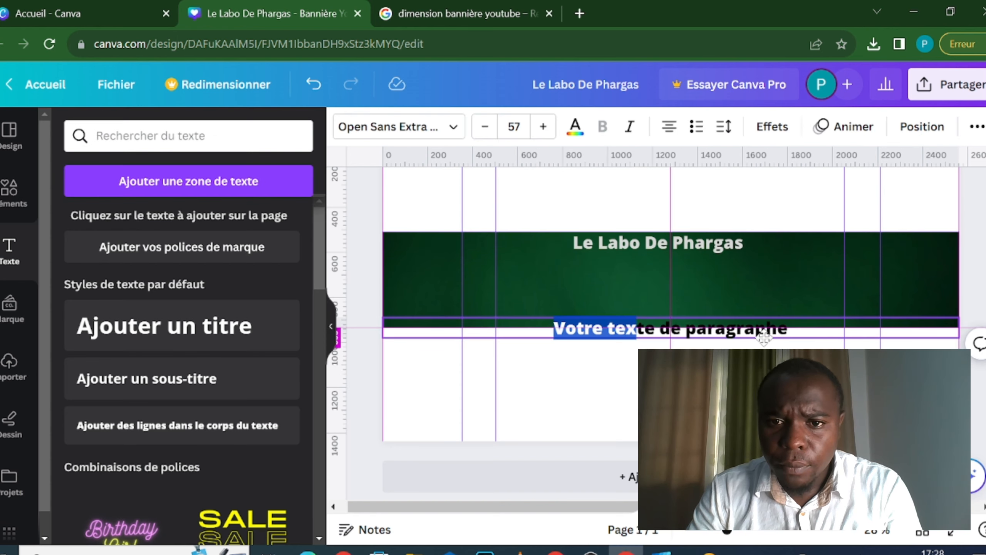
key("BackSpace")
key("BackSpace")
key("BackSpace")
key("BackSpace")
key("BackSpace")
key("BackSpace")
key("BackSpace")
key("BackSpace")
key("BackSpace")
key("BackSpace")
key("BackSpace")
key("BackSpace")
key("BackSpace")
key("BackSpace")
key("BackSpace")
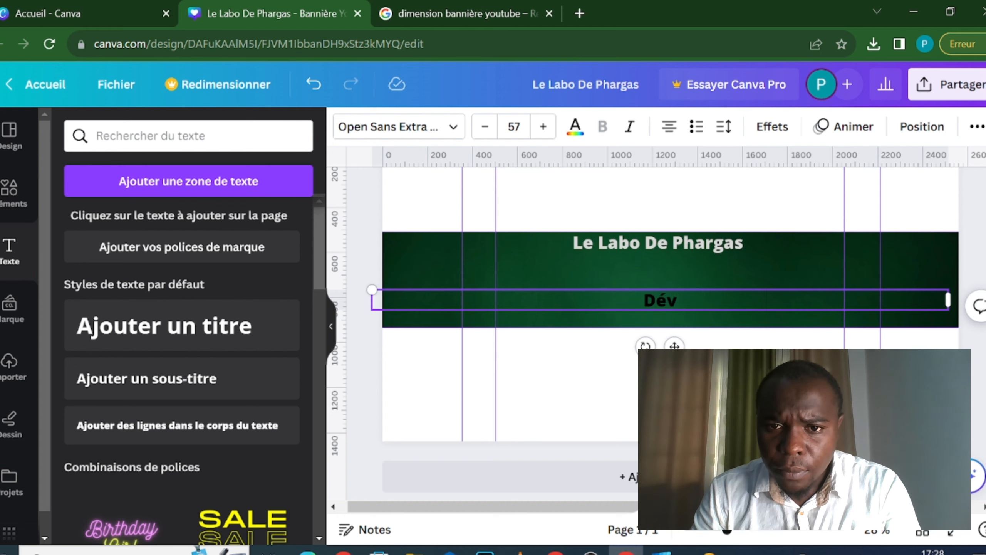
type("Développe")
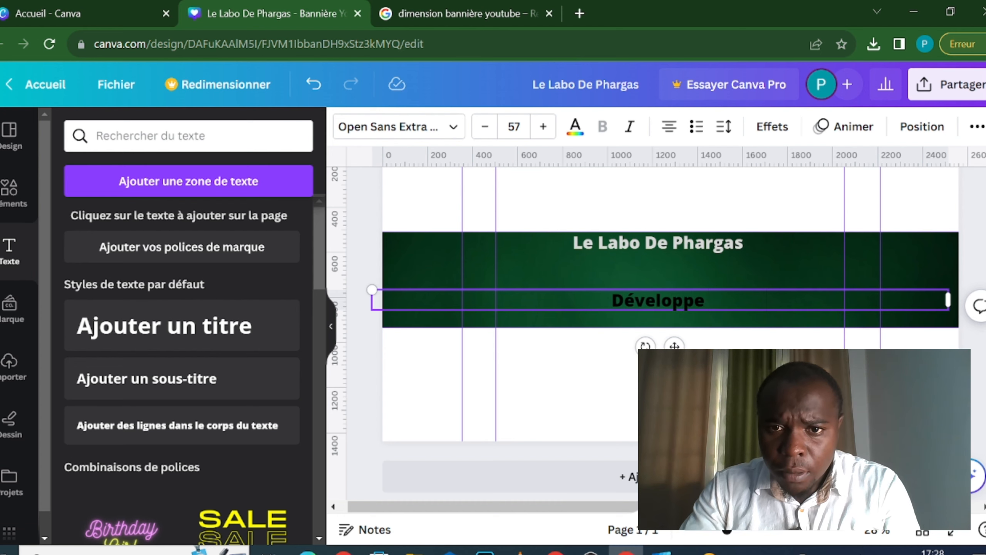
type(" ton savoir faire")
Set the "Développe ton savoir faire" text in Noto Serif after trying Anonymous Pro and Moontime, and increase its font size to 58
left_click(399, 126)
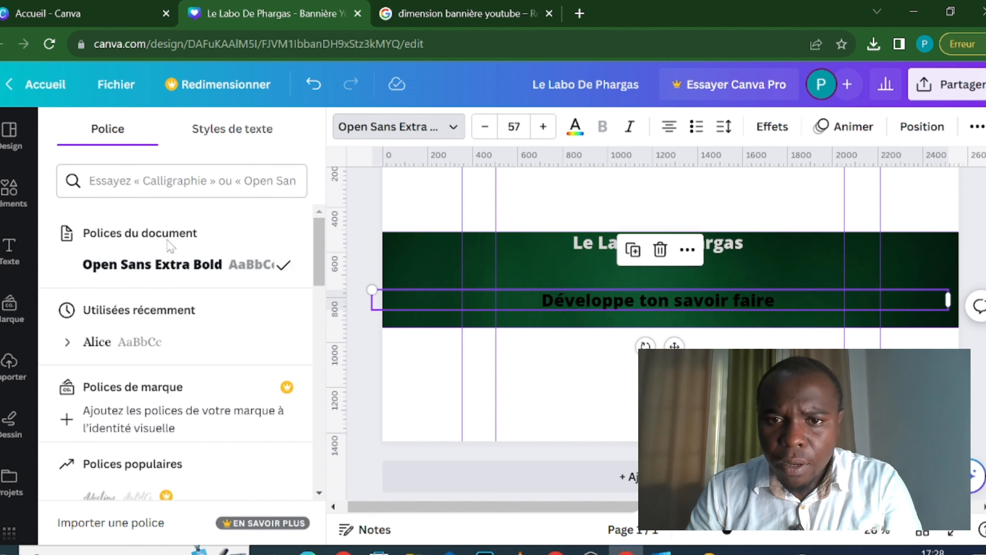
left_click(98, 341)
scroll(130, 387, "down", 4)
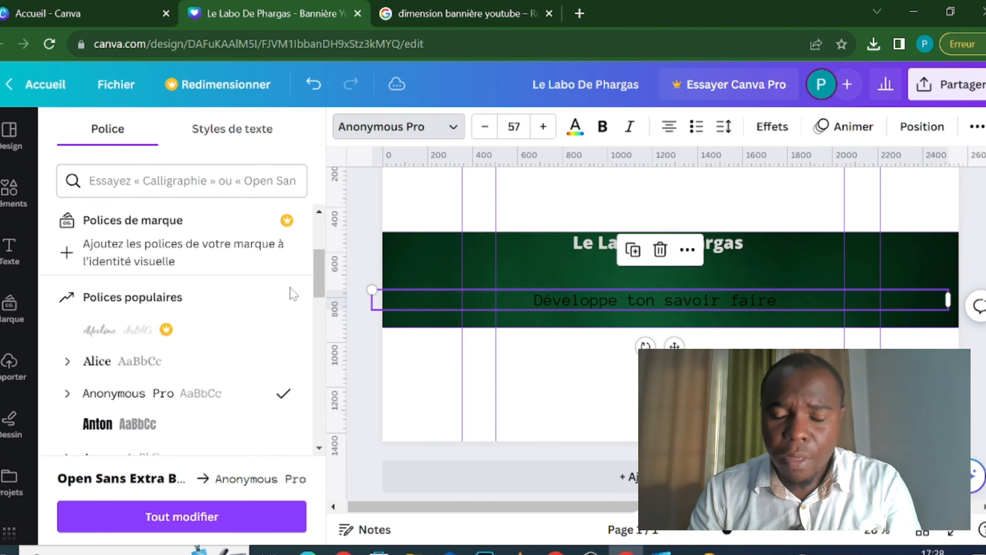
left_click_drag(321, 288, 321, 330)
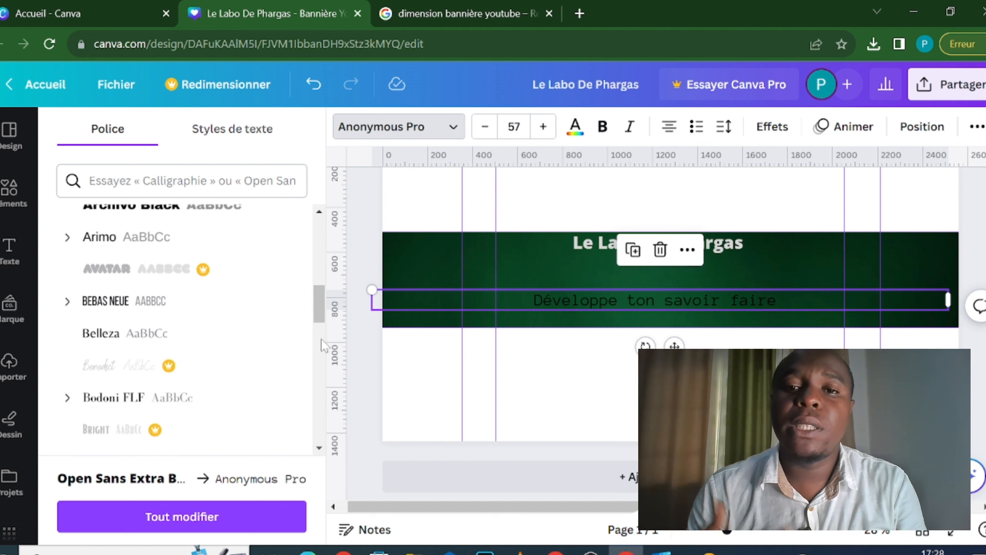
left_click(99, 235)
scroll(150, 382, "down", 10)
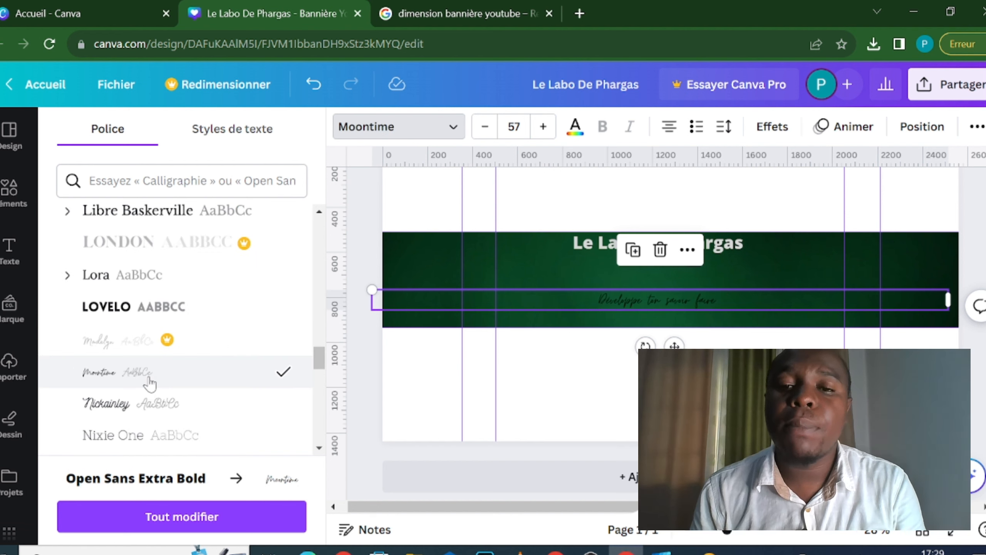
left_click(543, 127)
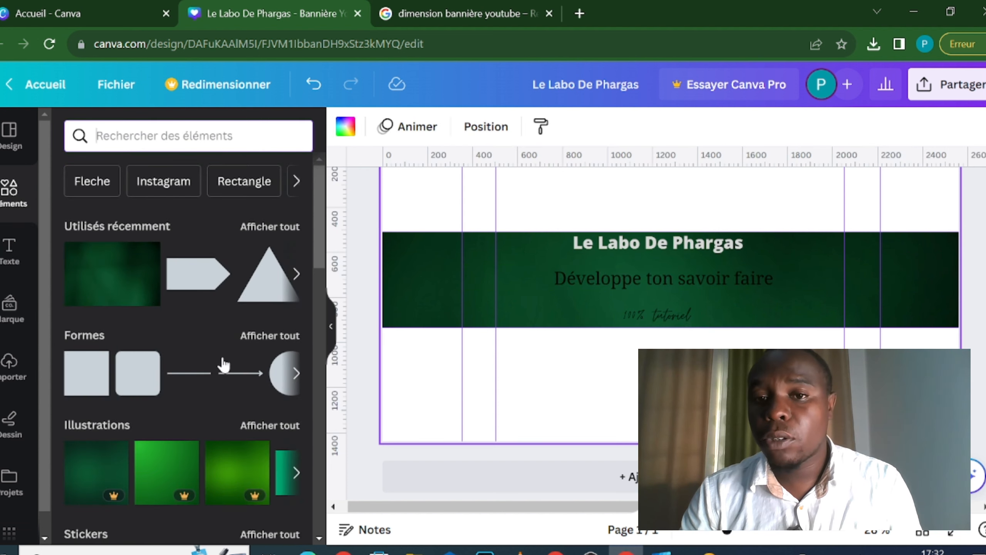
Add a square shape and resize it into a flat rectangle framing the "Développe ton savoir faire" text
left_click(84, 373)
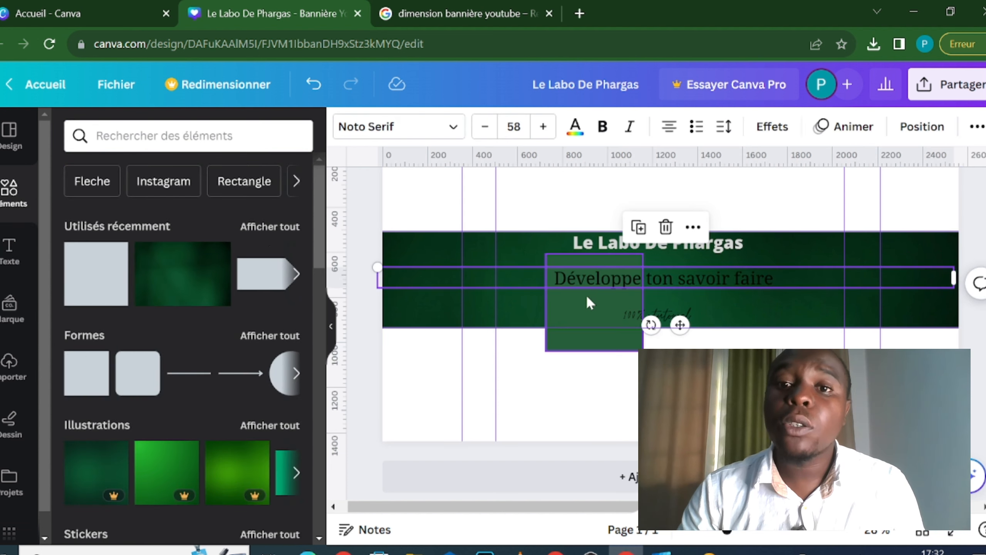
left_click(586, 296)
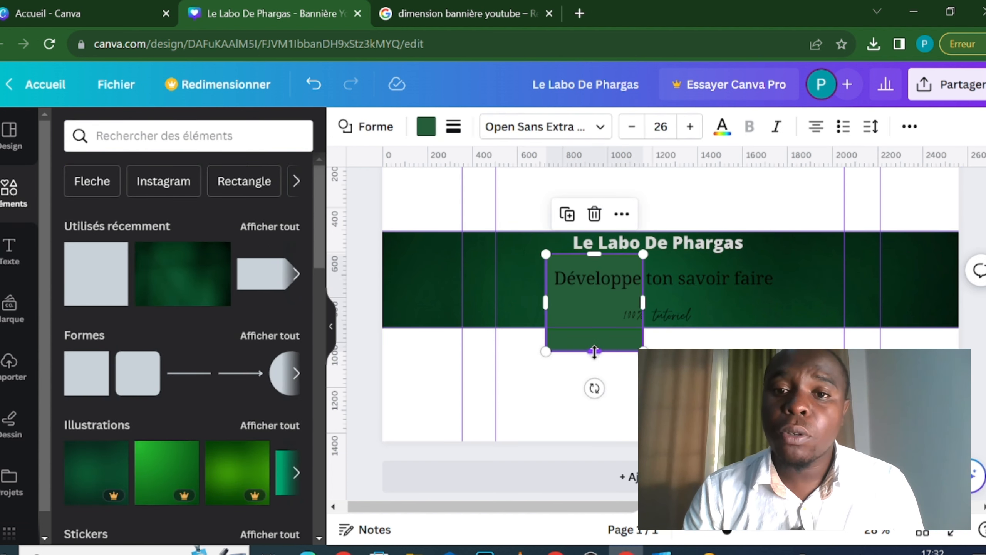
left_click_drag(594, 350, 598, 294)
left_click_drag(594, 253, 777, 278)
Recolor the rectangle around the tagline to olive #5E5927 and make it partly transparent
left_click(427, 128)
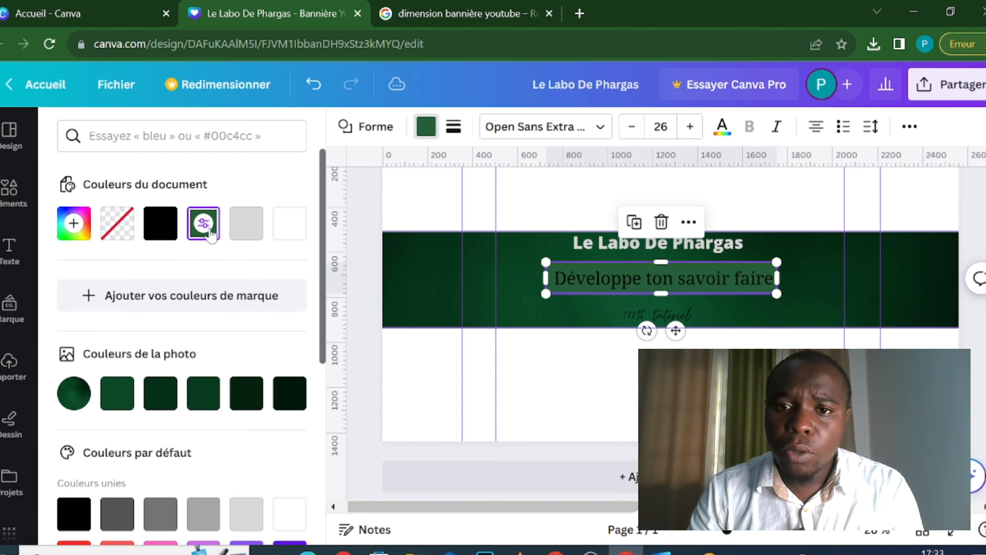
left_click_drag(816, 230, 828, 233)
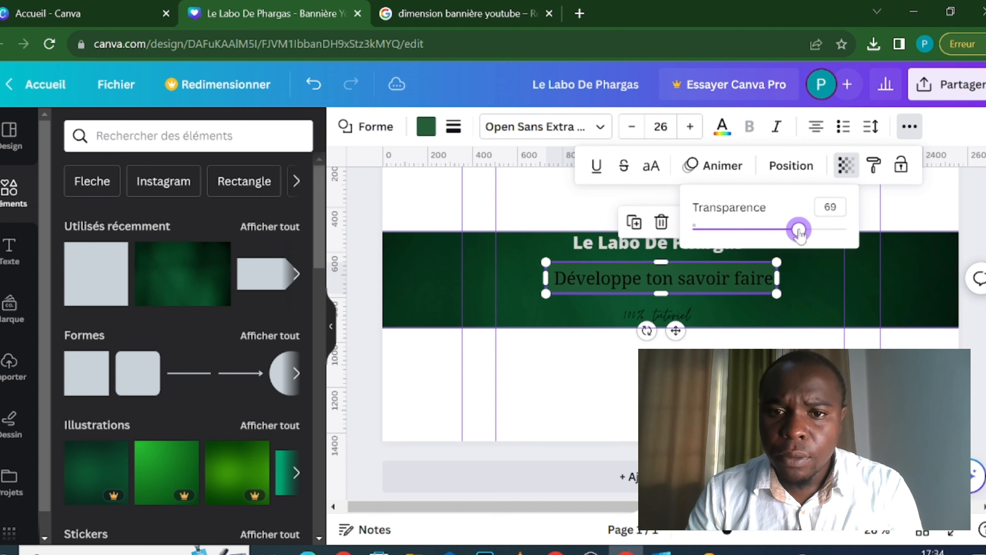
left_click(736, 281)
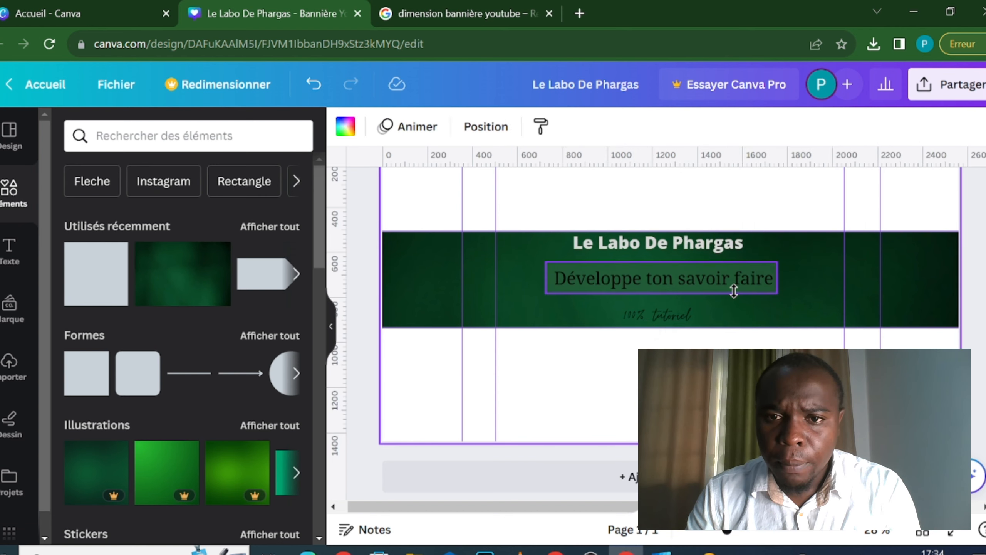
left_click(427, 127)
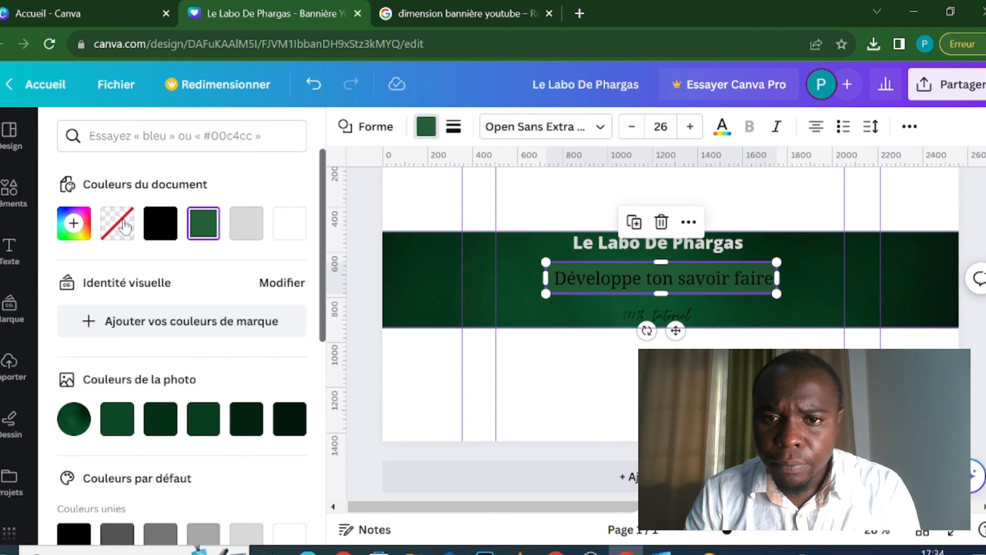
left_click(74, 223)
left_click_drag(160, 400, 107, 400)
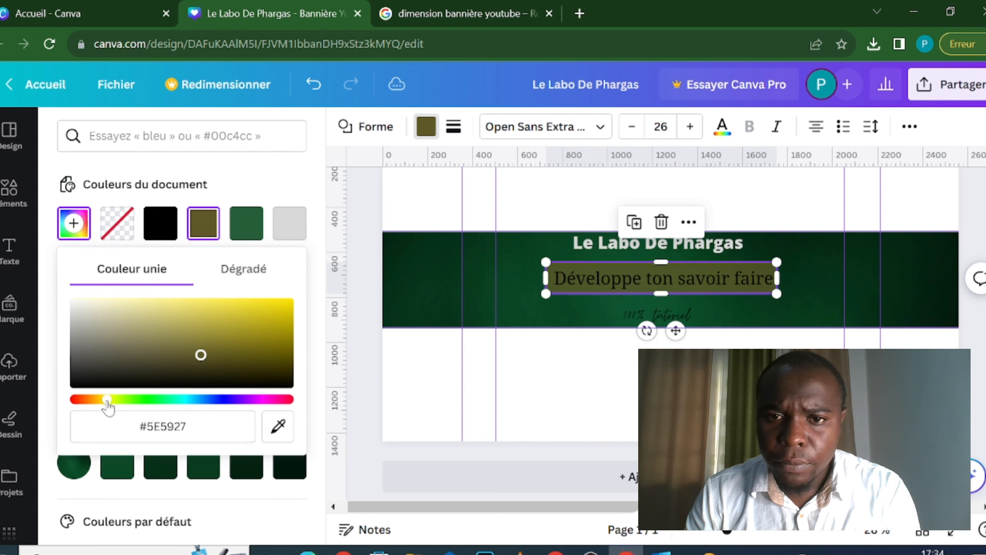
left_click(910, 126)
left_click(846, 166)
left_click_drag(786, 230, 757, 230)
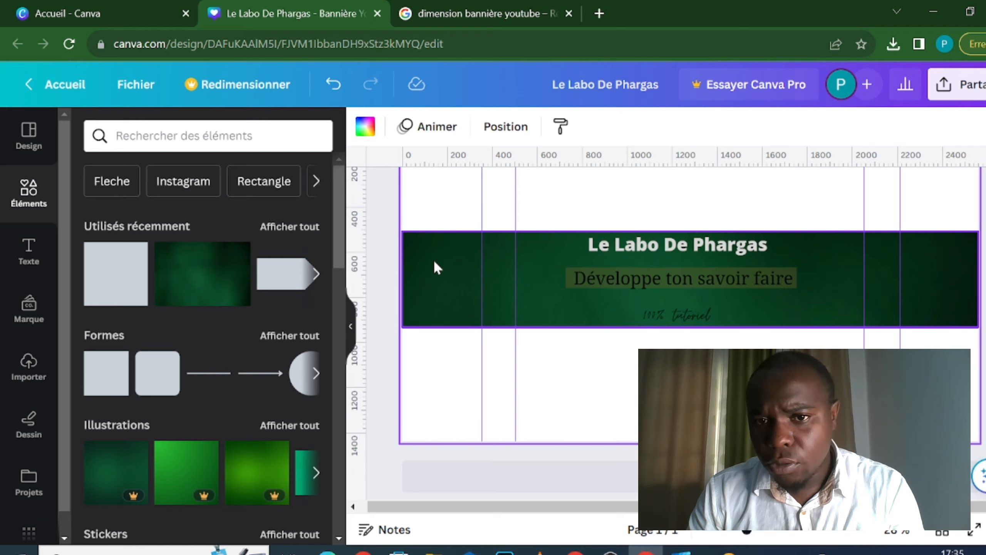
Insert the uploaded yellow Le Labo de Phargas logo and shrink it to fit the left end of the green band
scroll(194, 291, "down", 10)
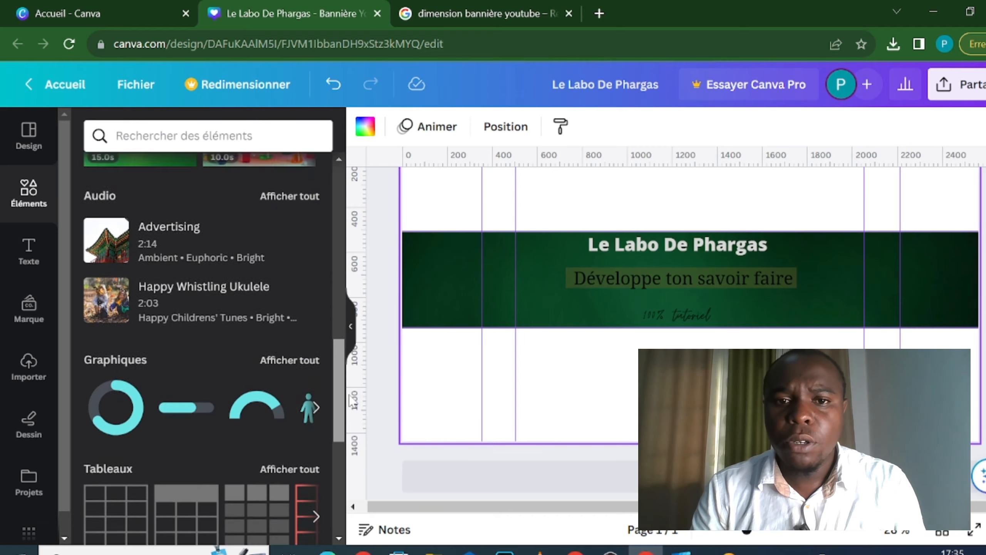
scroll(194, 291, "up", 10)
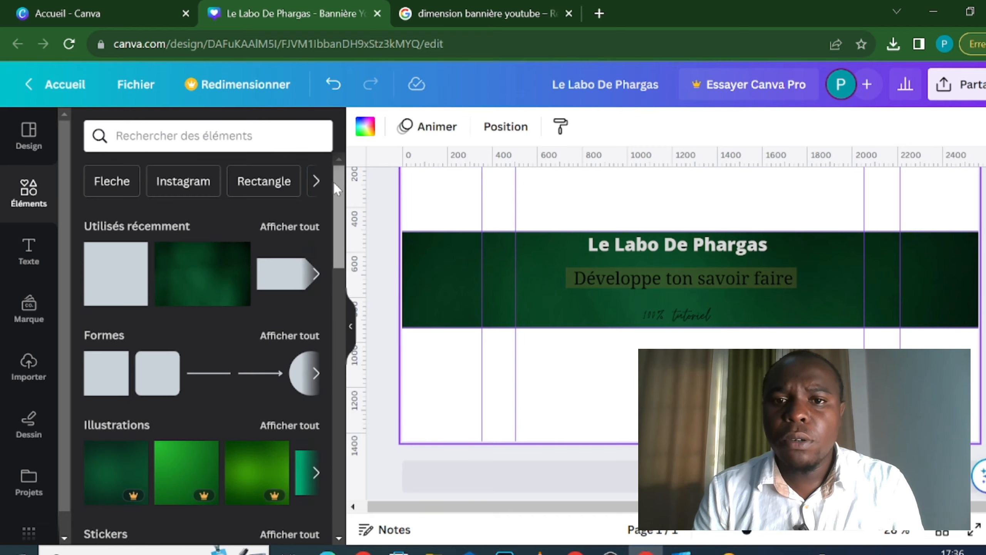
left_click(28, 368)
left_click(263, 328)
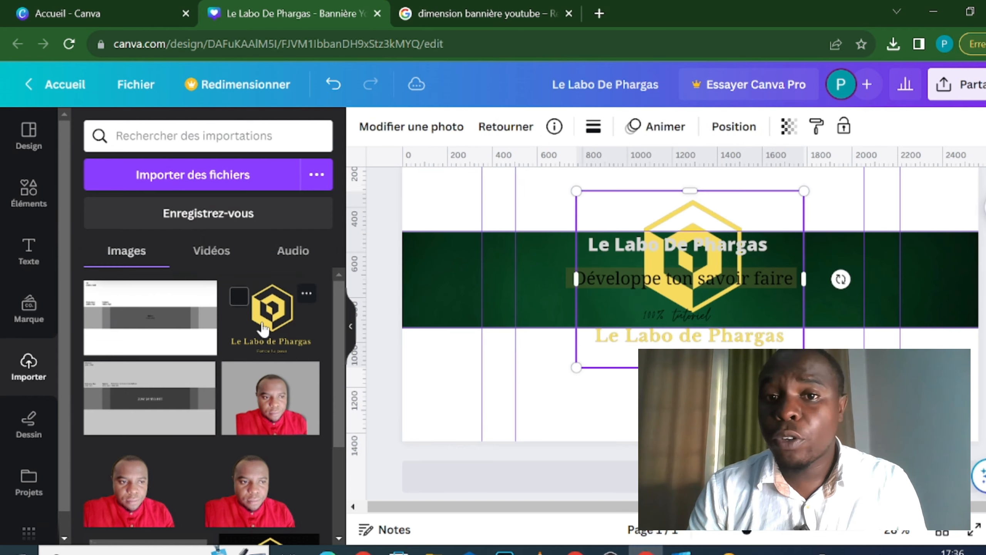
left_click_drag(803, 192, 754, 274)
right_click(440, 268)
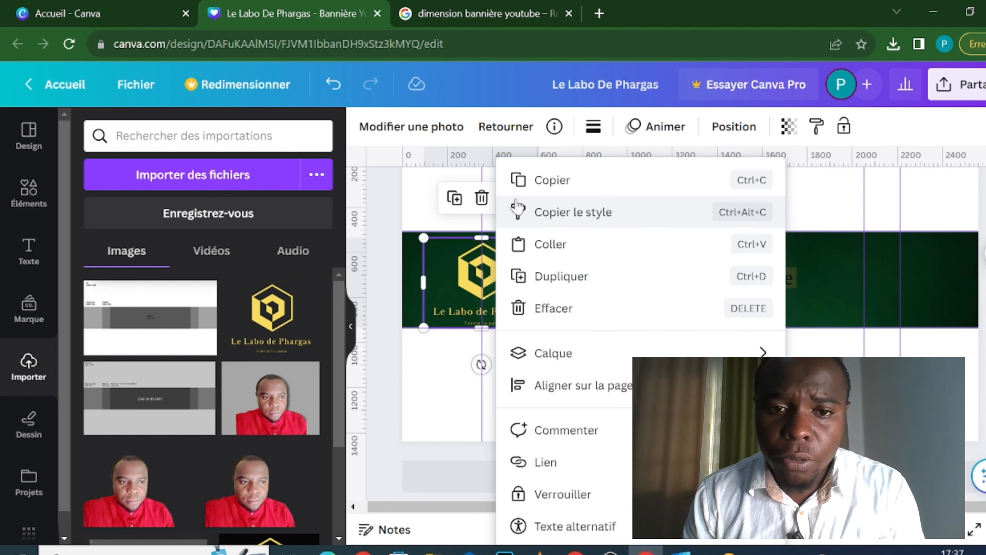
key("Escape")
Crop the logo down to its yellow hexagon symbol, cutting off the name and slogan beneath it
left_click(405, 131)
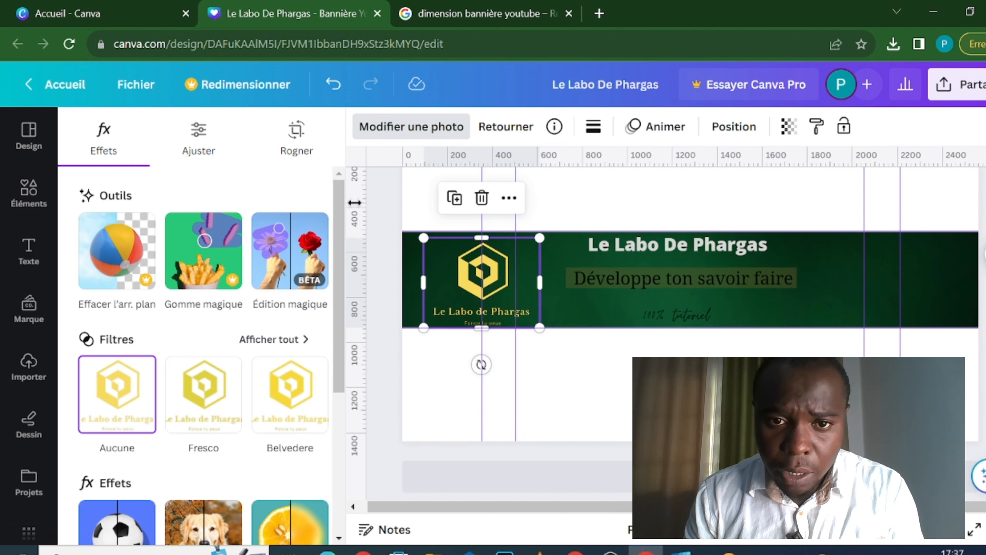
left_click_drag(337, 341, 338, 381)
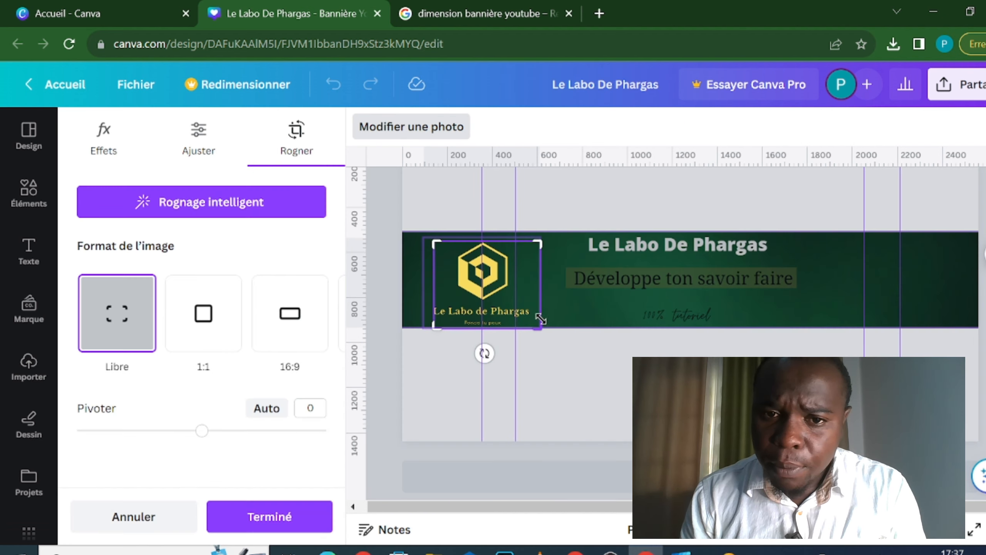
left_click_drag(542, 319, 542, 305)
left_click_drag(536, 243, 509, 256)
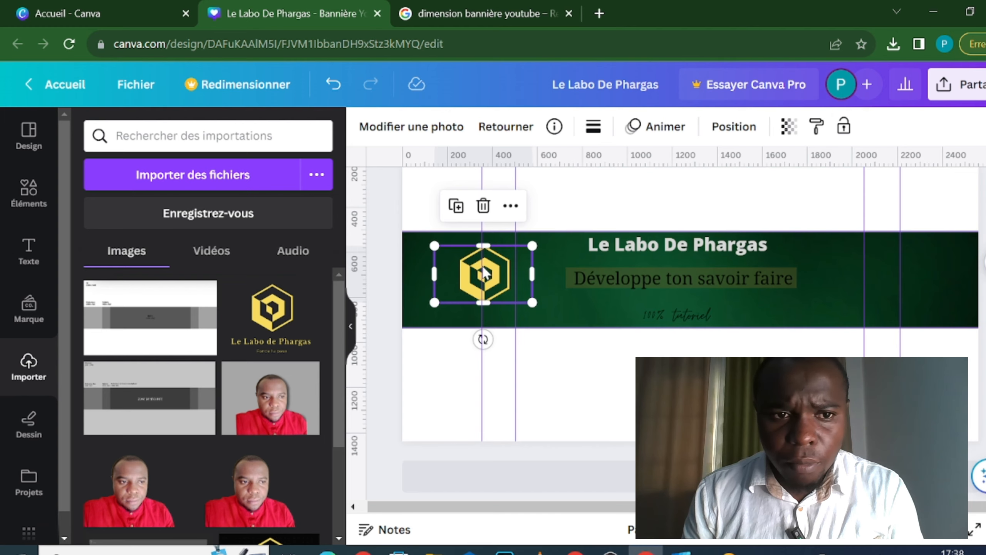
left_click_drag(490, 301, 492, 310)
Place two small light grey arrow-shaped pentagons beside the logo, one near the band's upper edge and one near its lower edge
left_click(13, 200)
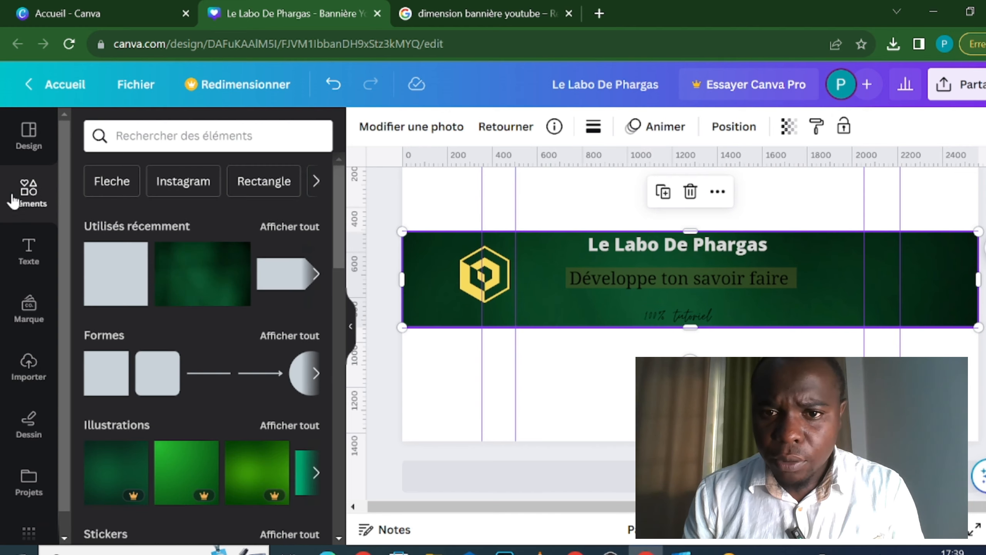
left_click(294, 281)
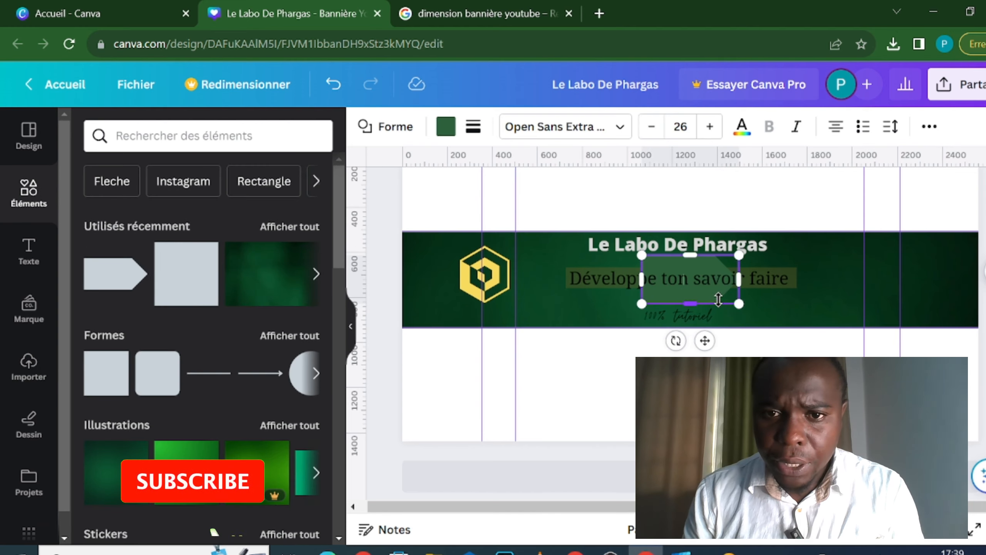
left_click_drag(685, 281, 550, 262)
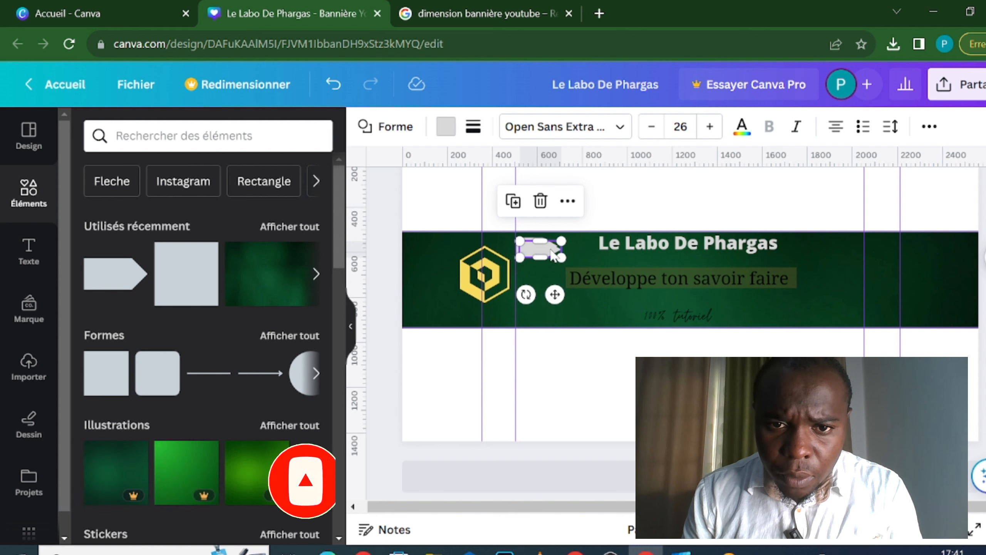
left_click_drag(552, 249, 550, 279)
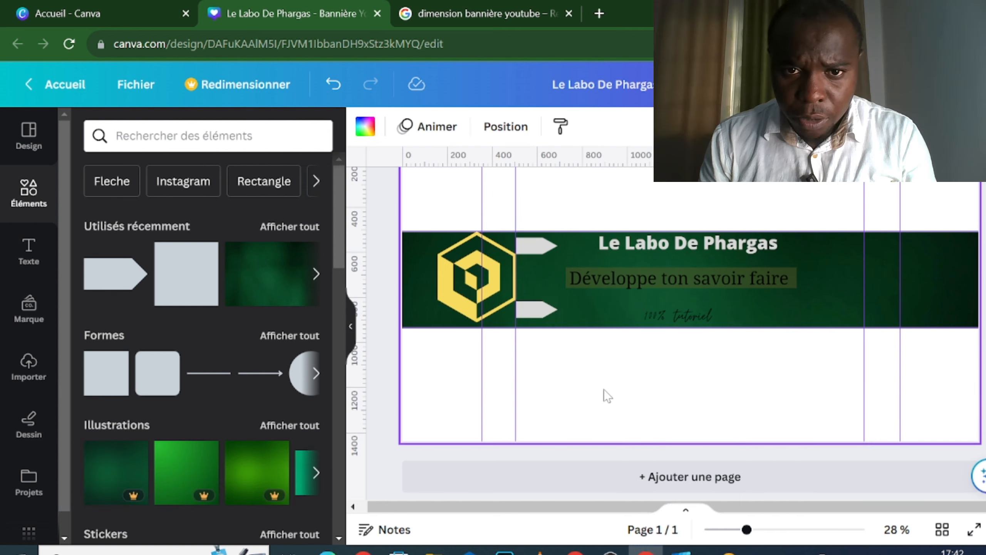
Display the layers, select the logo together with both grey arrow shapes, and group them
left_click(534, 248)
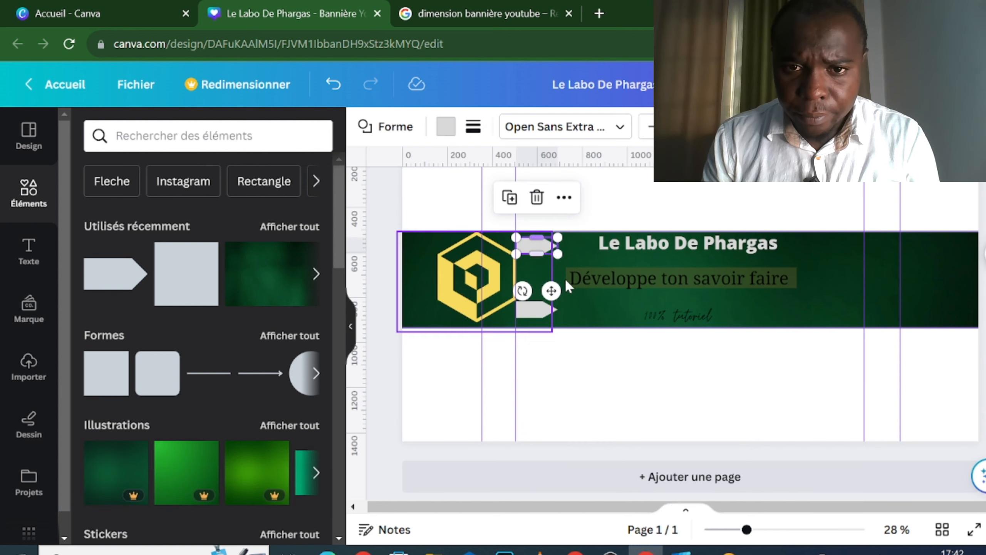
right_click(566, 278)
mouse_move(653, 348)
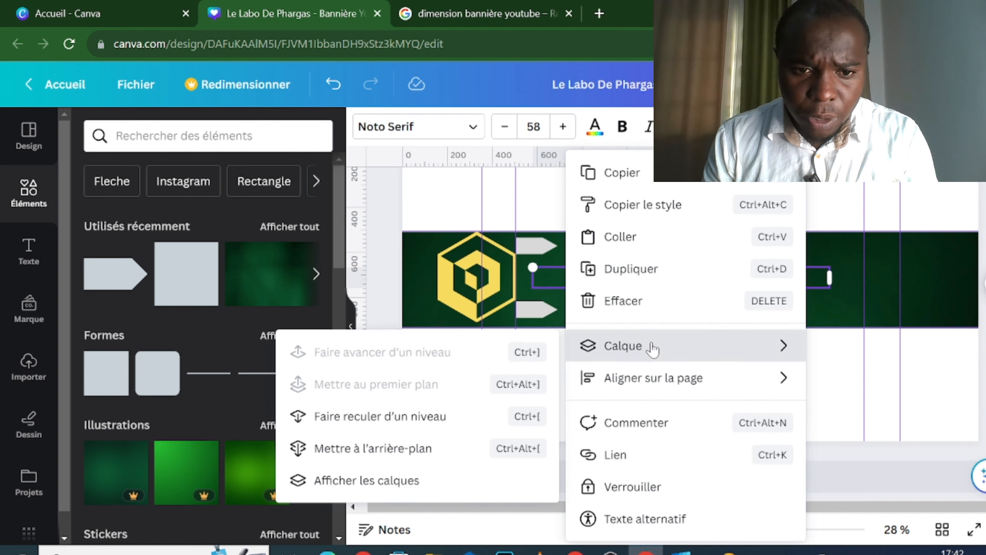
left_click(400, 480)
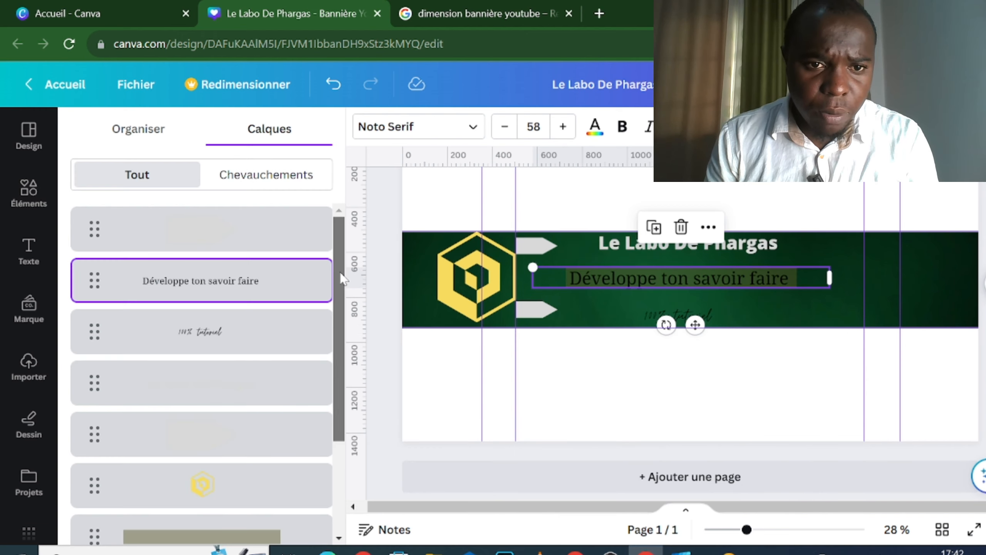
scroll(209, 409, "down", 1)
left_click(209, 409)
left_click(209, 463, "shift")
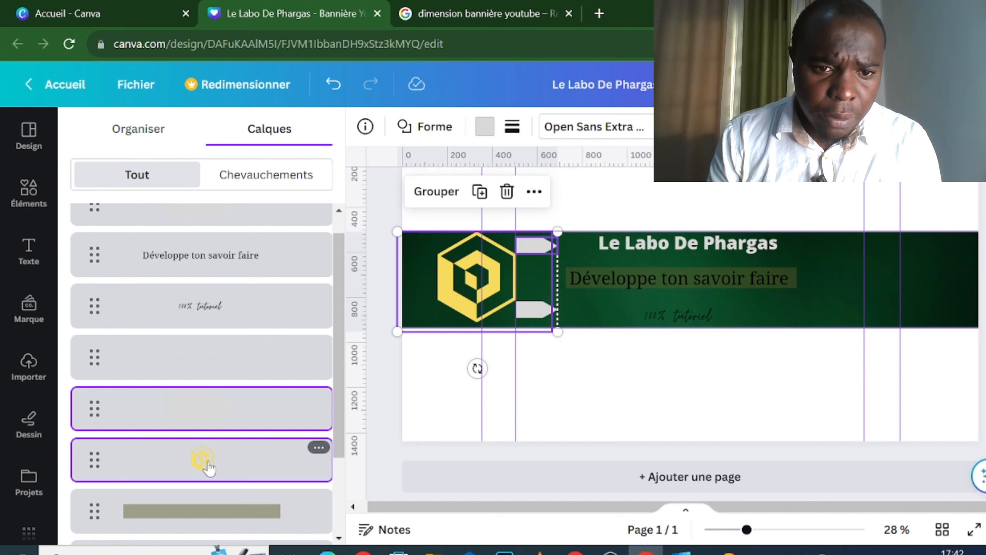
scroll(200, 463, "down", 3)
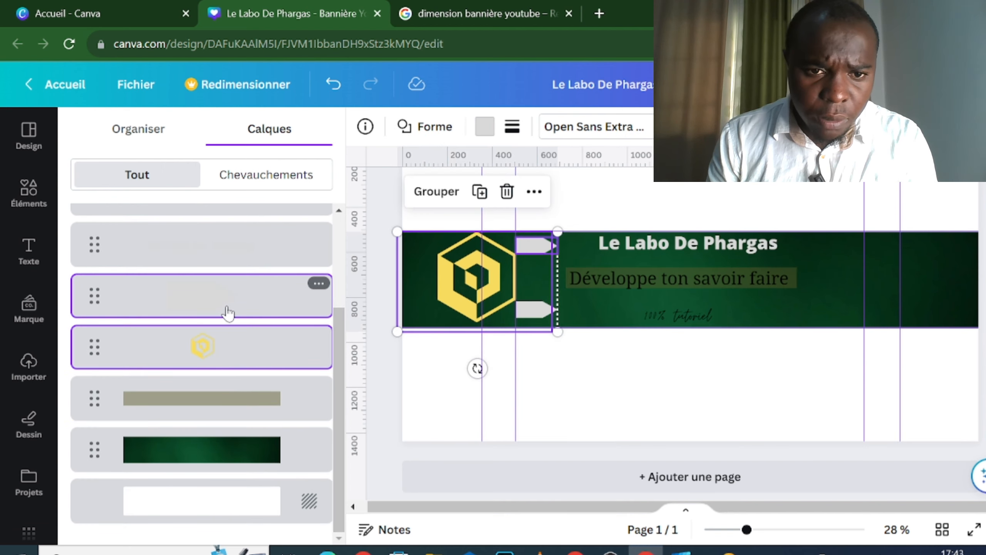
left_click_drag(338, 316, 354, 226)
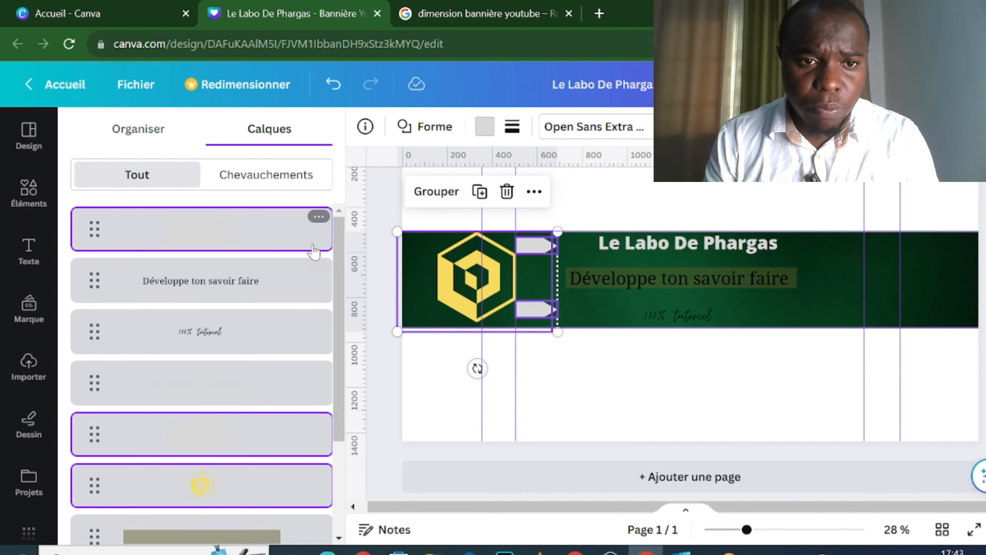
right_click(244, 236)
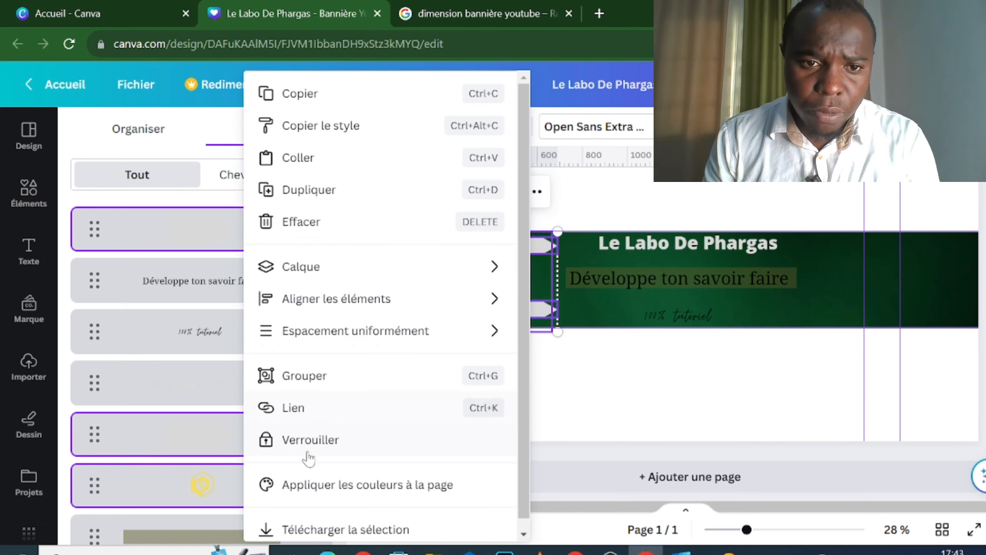
left_click(369, 376)
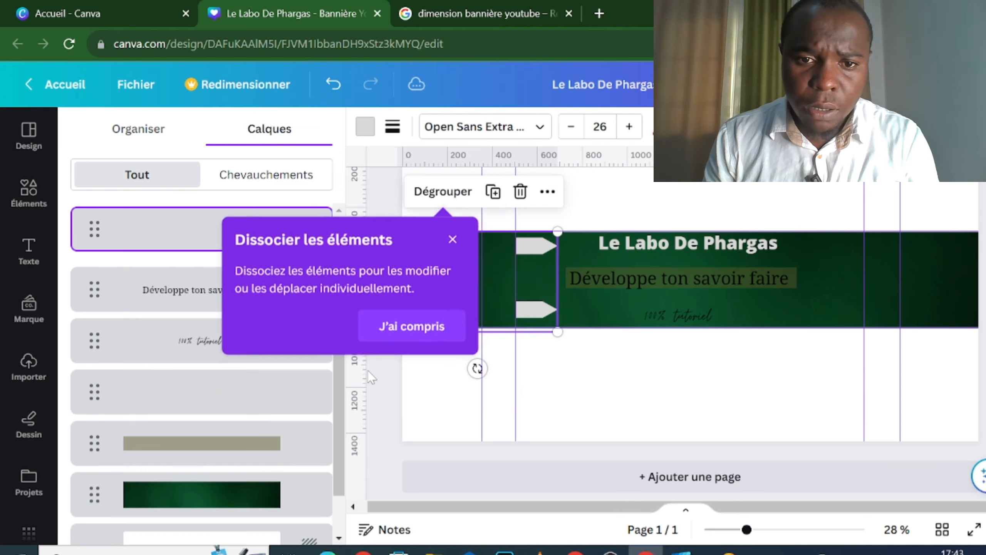
Duplicate the grouped logo and grey arrow shapes, rotate the copy a half turn, and place it at the opposite end of the green band
left_click(390, 328)
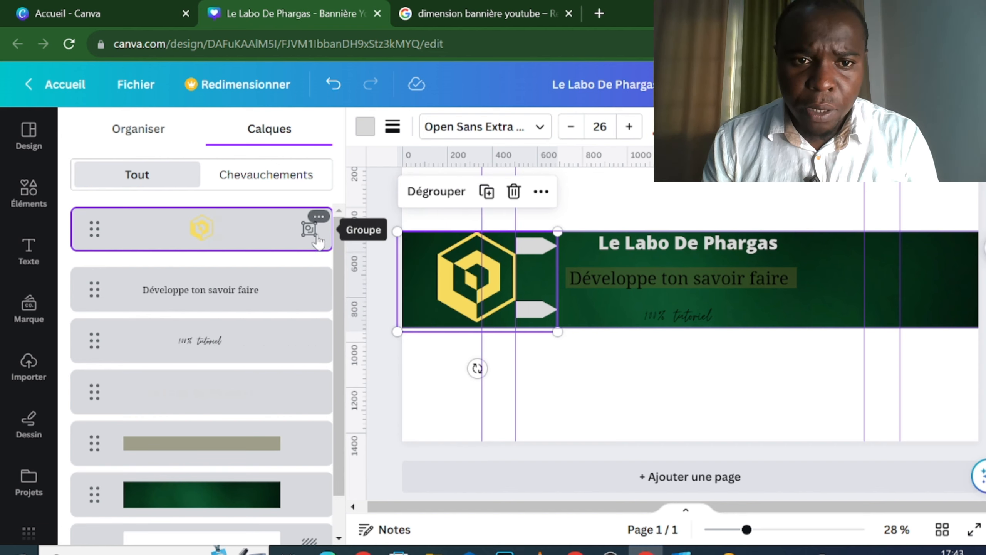
right_click(447, 268)
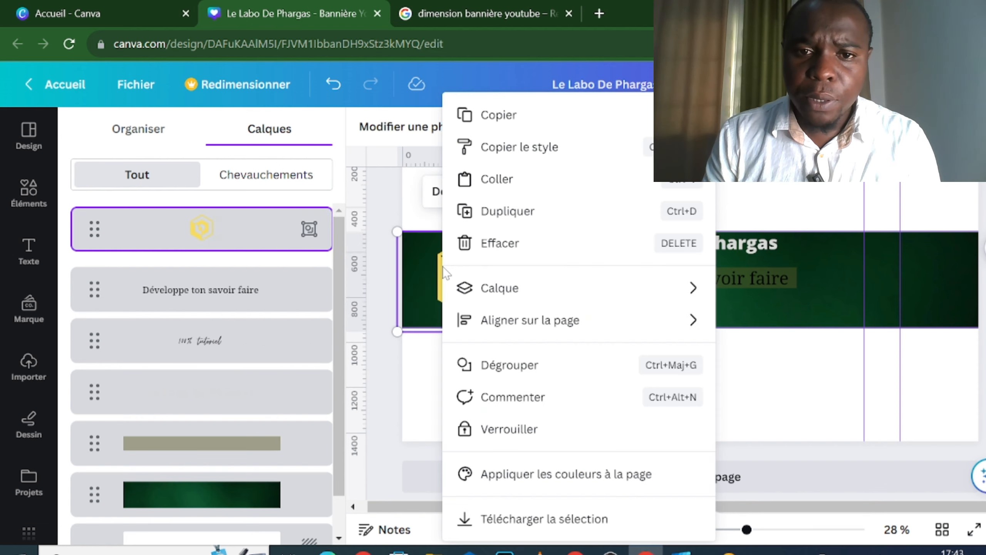
left_click(536, 216)
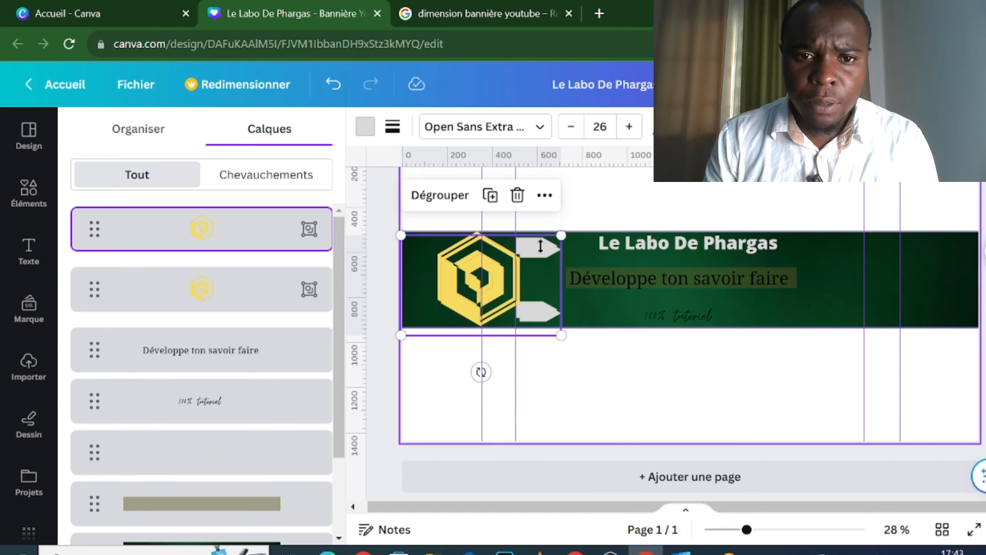
left_click_drag(462, 292, 786, 289)
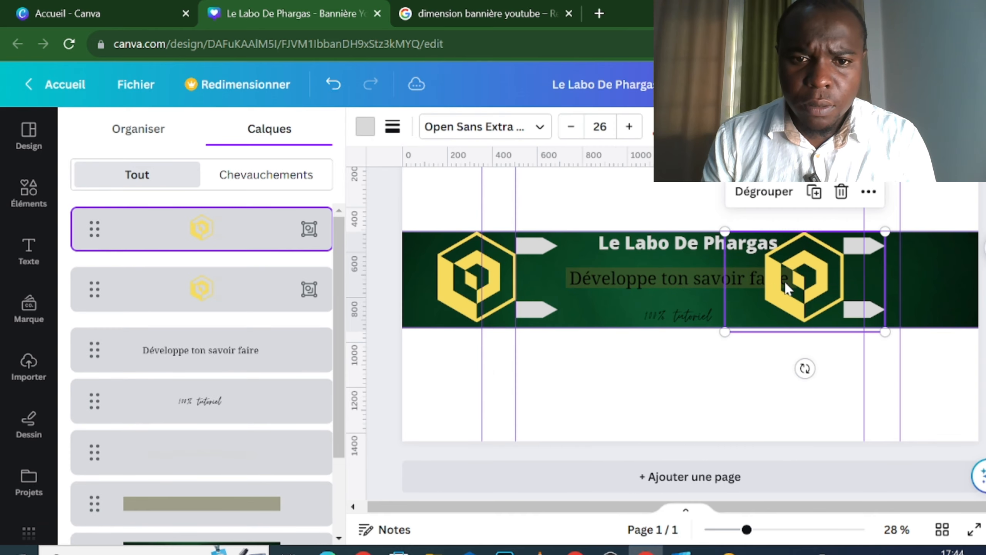
left_click_drag(804, 368, 807, 218)
left_click_drag(813, 285, 913, 279)
left_click(753, 390)
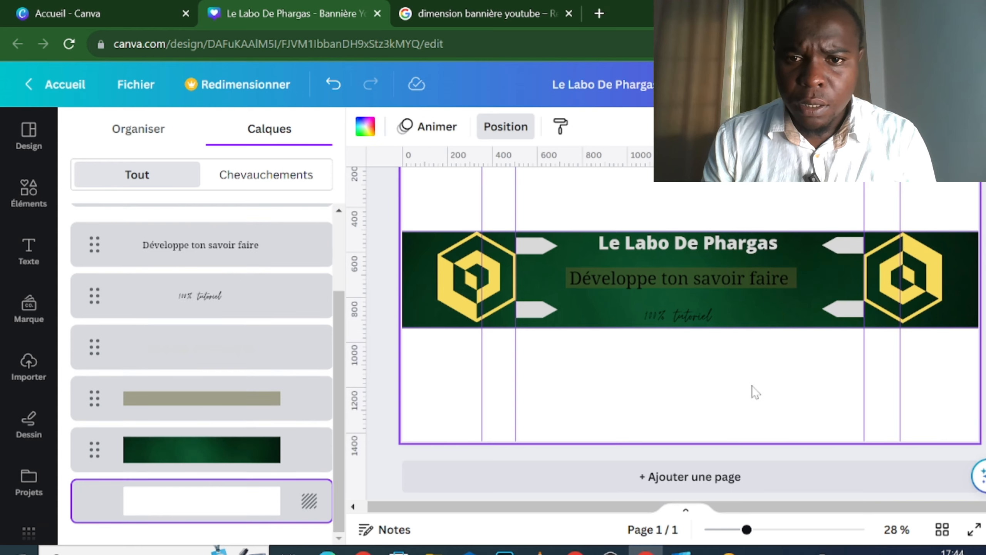
Remove the vertical safe-zone guides from the banner page
scroll(716, 474, "down", 2)
left_click(750, 312)
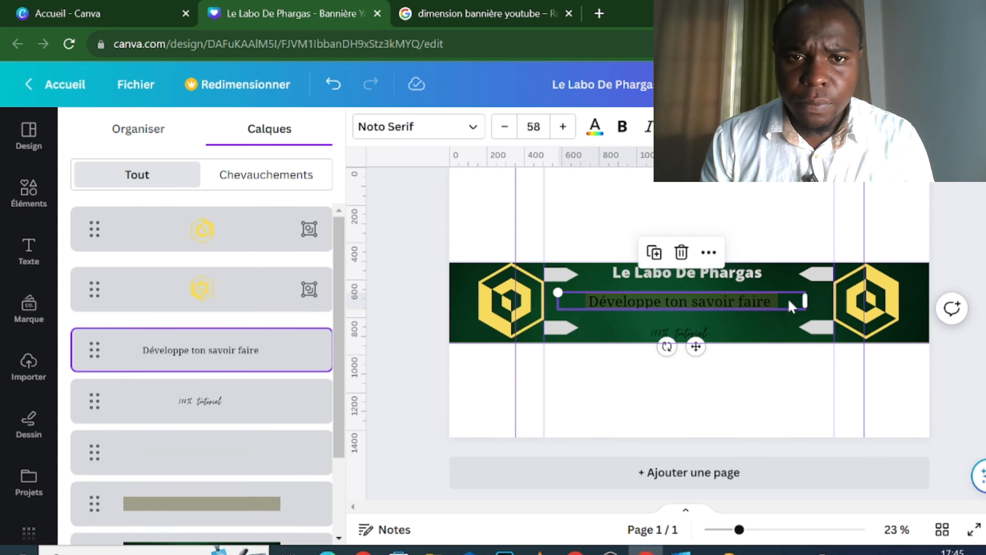
left_click(775, 388)
mouse_move(739, 530)
left_mouse_down()
mouse_move(754, 530)
mouse_move(742, 531)
left_mouse_up()
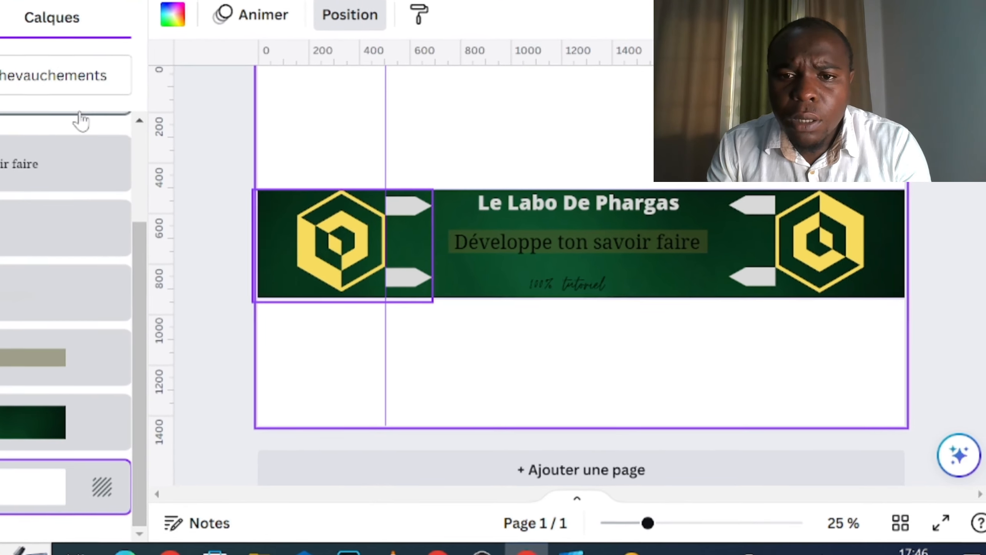
left_click_drag(370, 97, 141, 88)
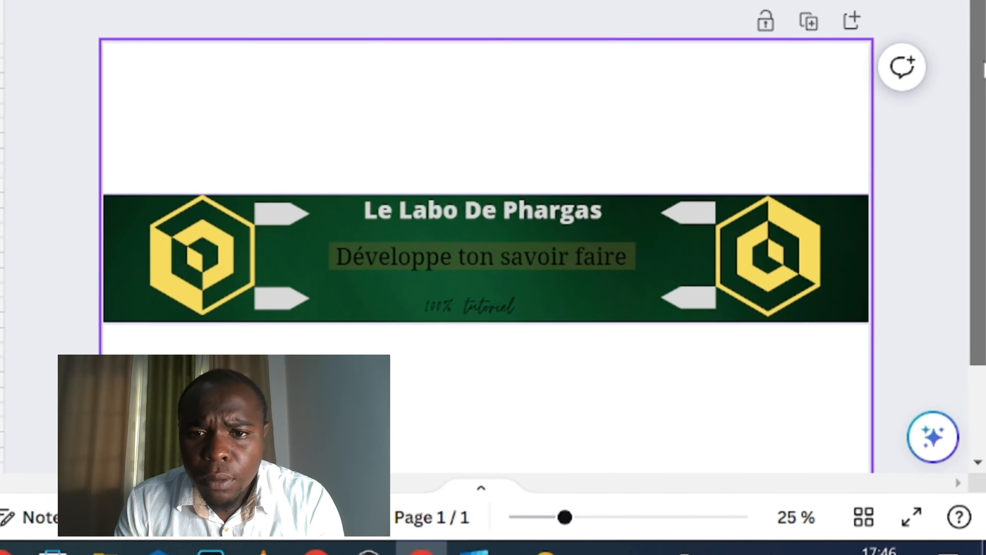
Recolour the "100% tutoriel" text with the yellow taken from the logo's photo colours
left_click(471, 311)
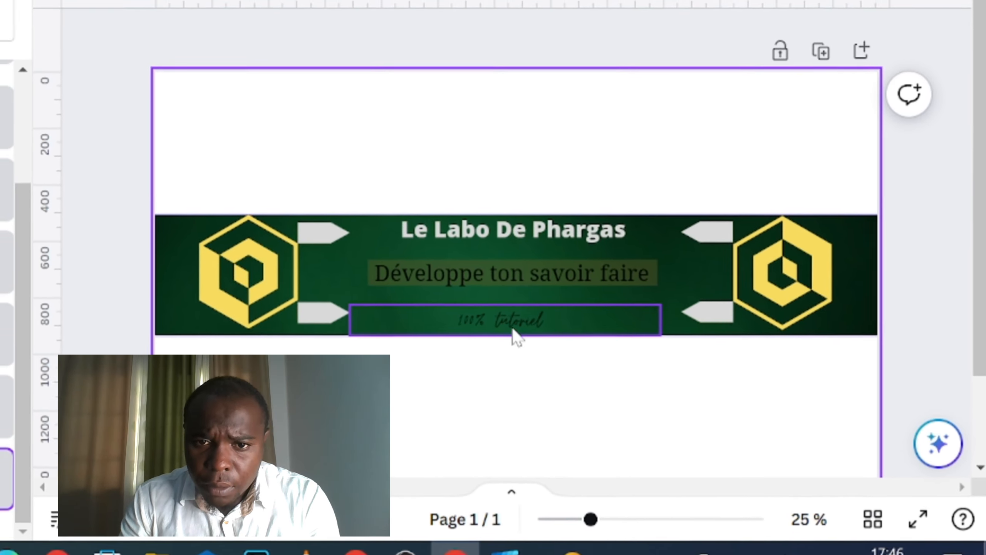
left_click(512, 330)
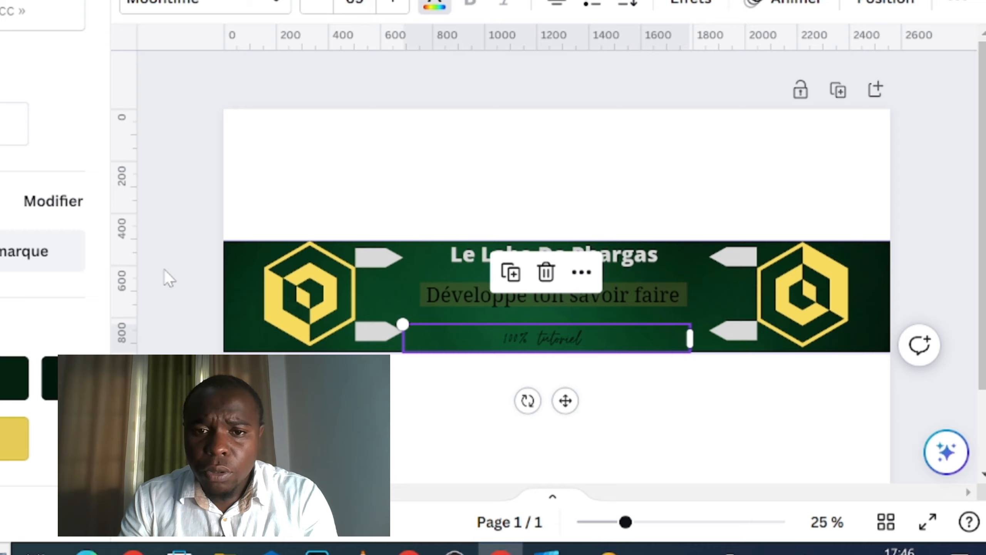
left_click(6, 444)
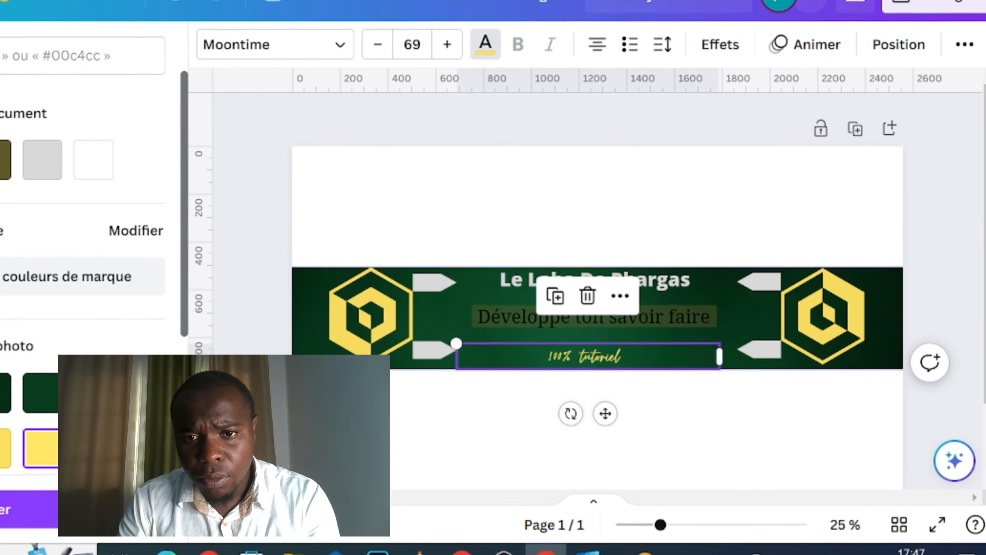
left_click(474, 435)
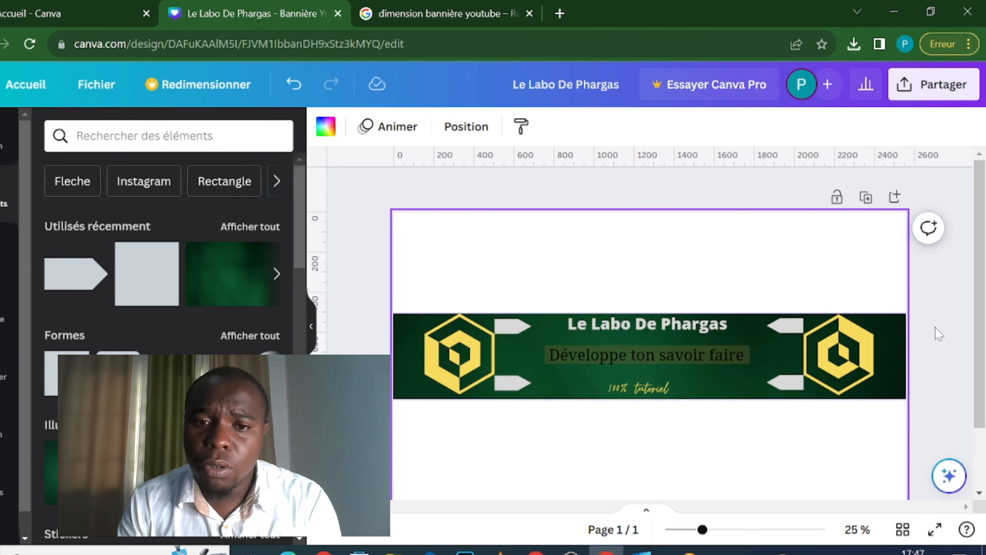
Download the finished banner as a PNG file at 2560 × 1440 px
left_click(931, 89)
left_click(693, 394)
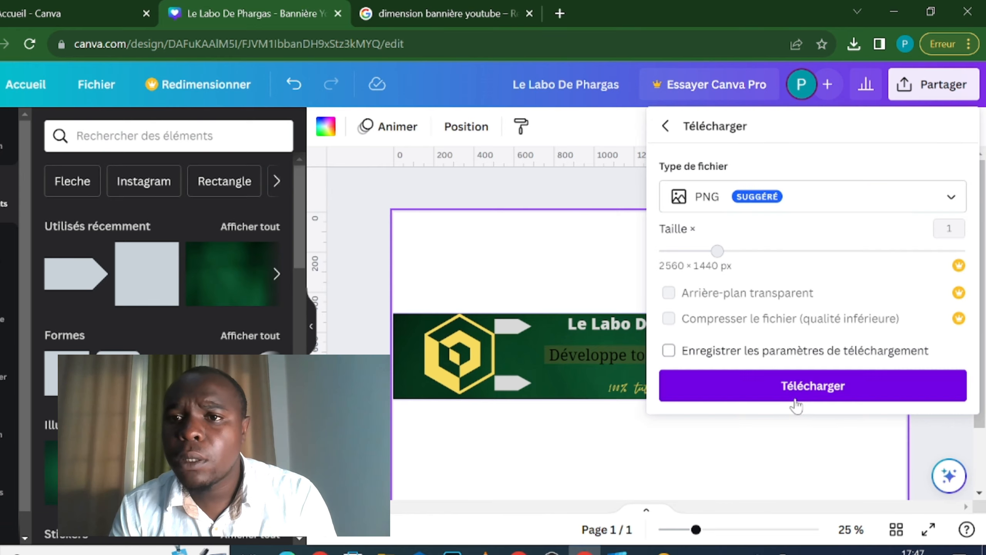
left_click(796, 400)
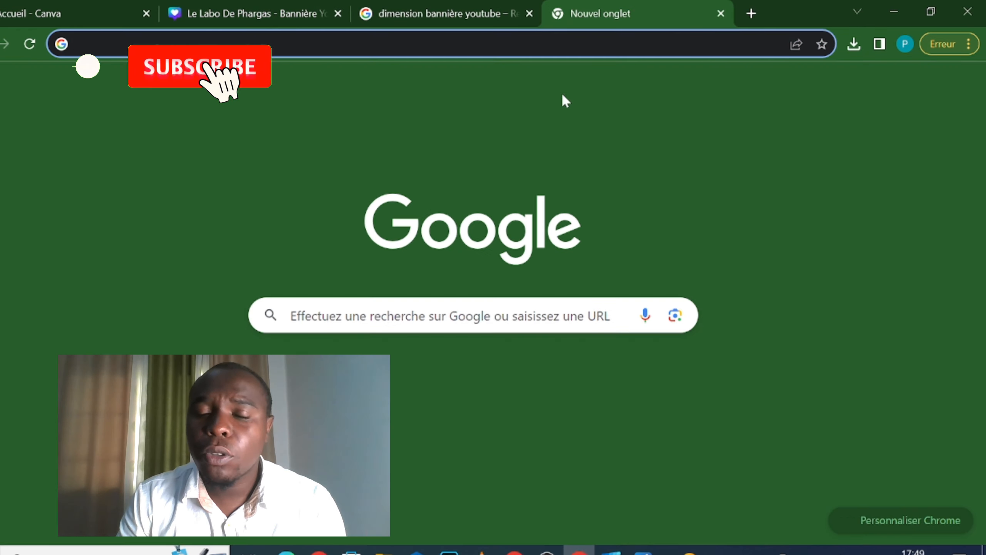
Switch to YouTube in the new browser tab and open YouTube Studio for the signed-in channel
left_click(483, 388)
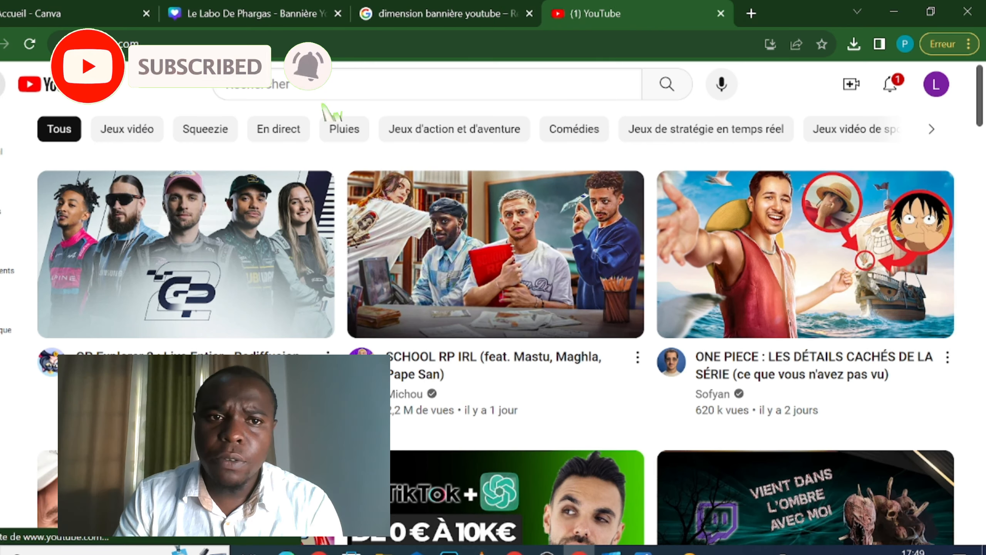
left_click(1, 92)
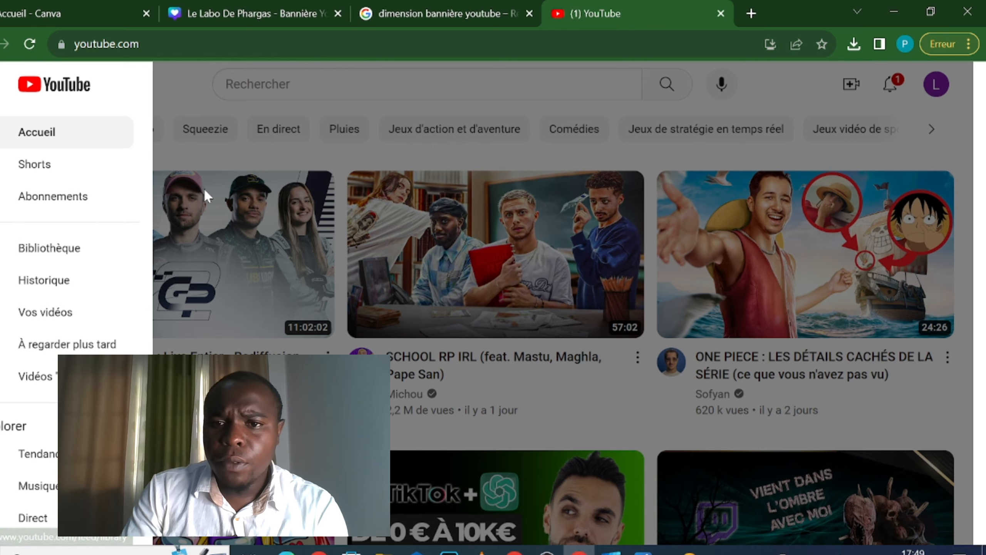
left_click(349, 95)
left_click(936, 84)
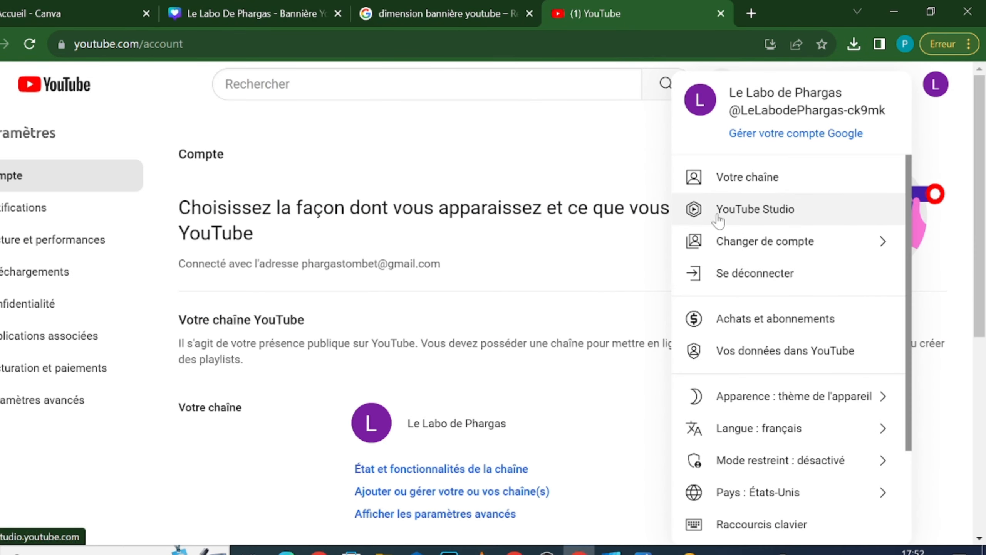
left_click(718, 218)
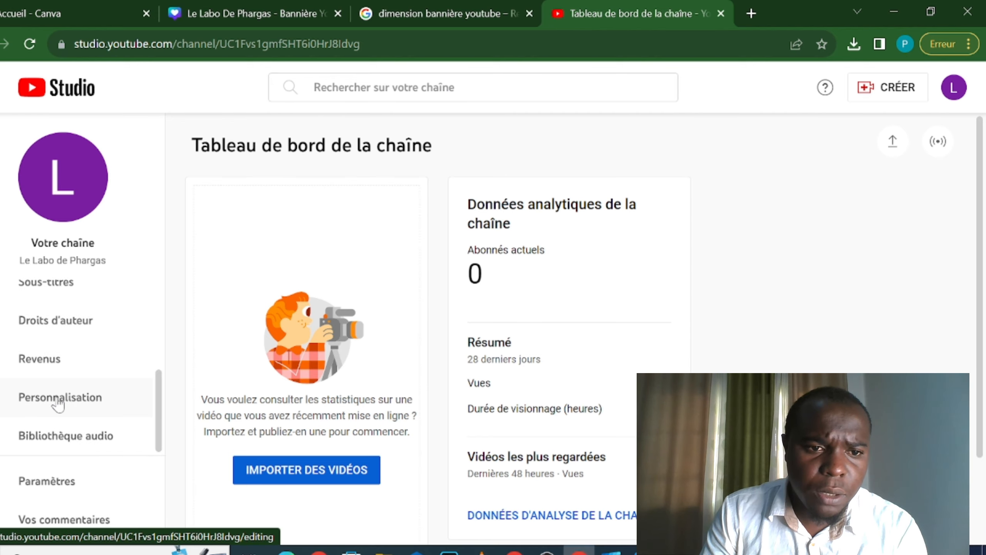
In the channel customization's Branding settings, import the downloaded Le Labo De Phargas image as the banner image
left_click(58, 404)
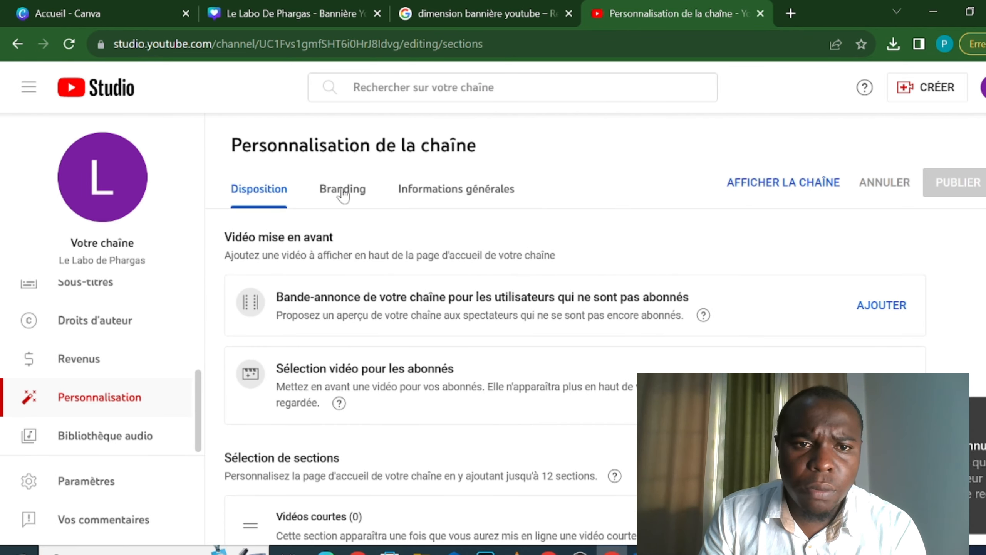
left_click(344, 195)
scroll(524, 365, "down", 5)
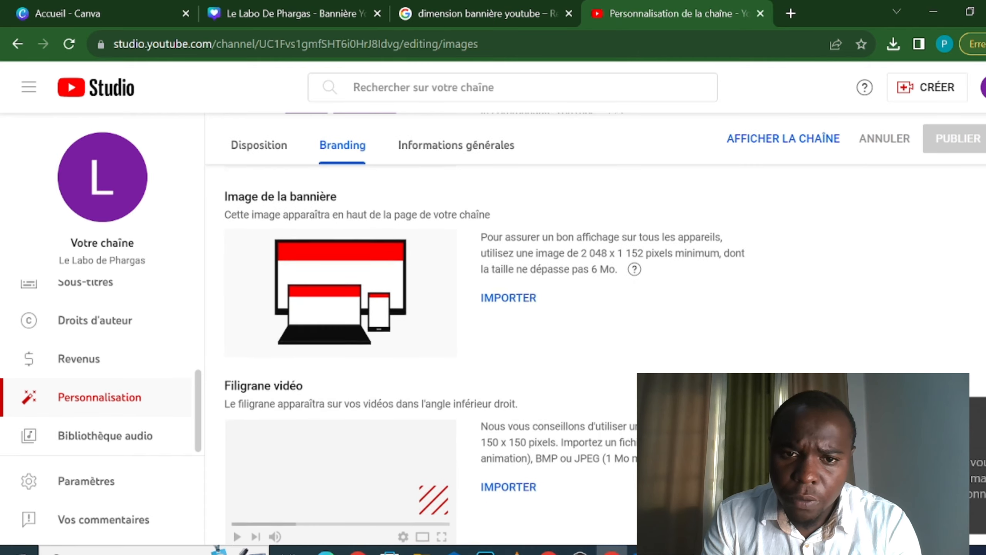
scroll(528, 354, "up", 1)
left_click(530, 352)
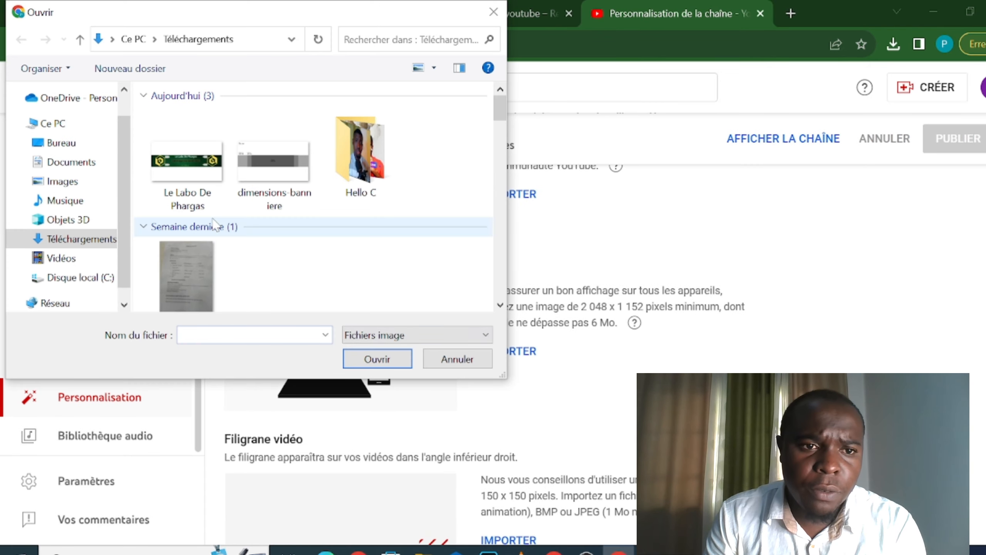
left_click(178, 171)
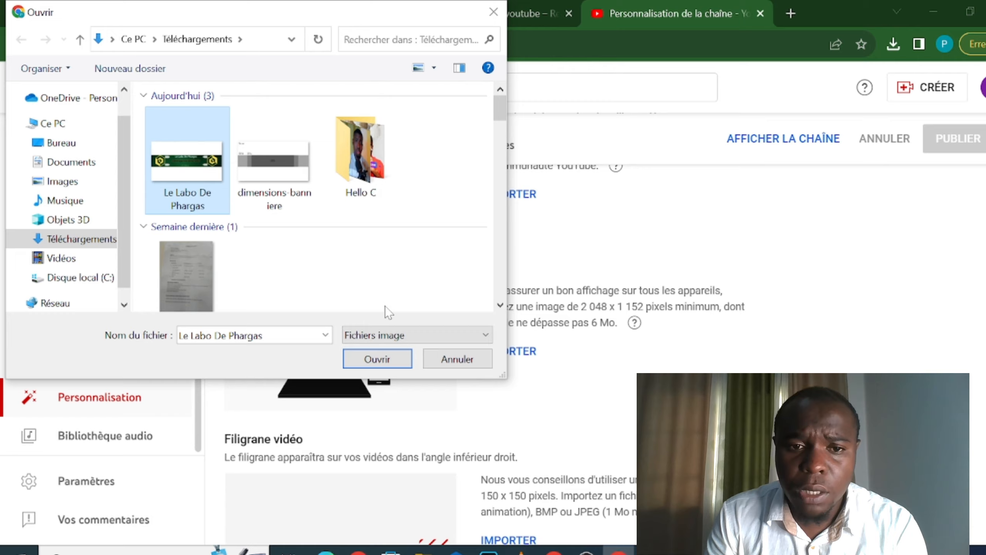
left_click(377, 360)
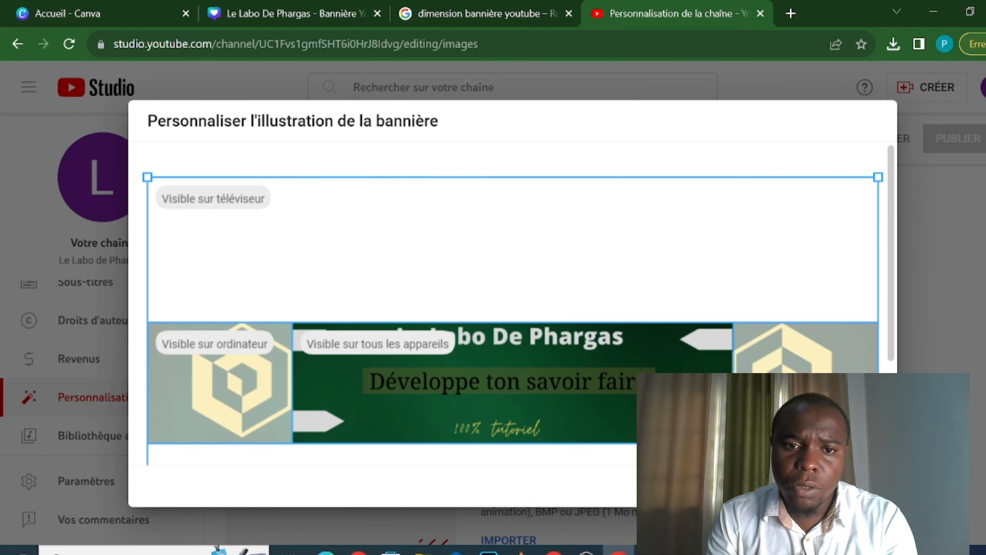
Check the banner's framing for the different devices, accept it unchanged, and publish the channel customization
scroll(414, 271, "down", 3)
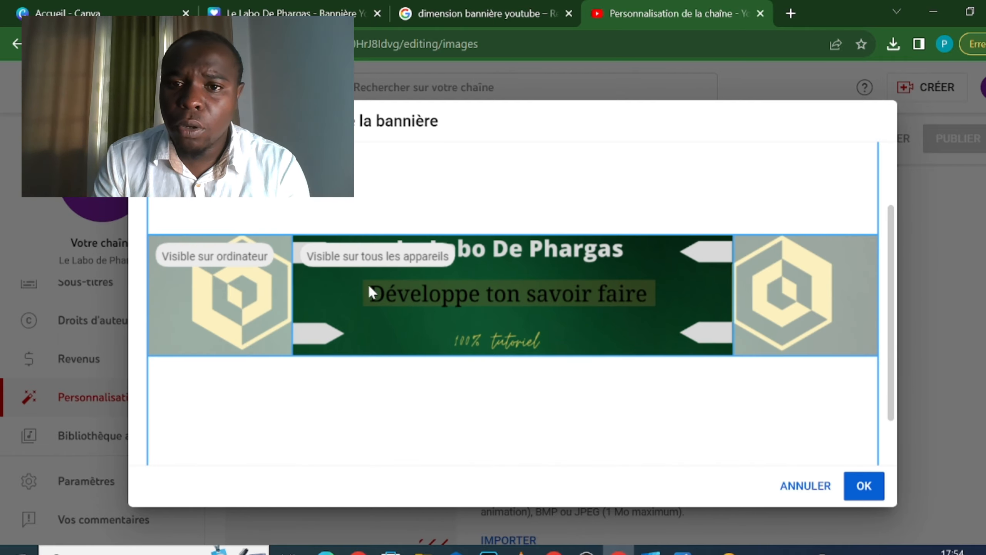
left_click(864, 485)
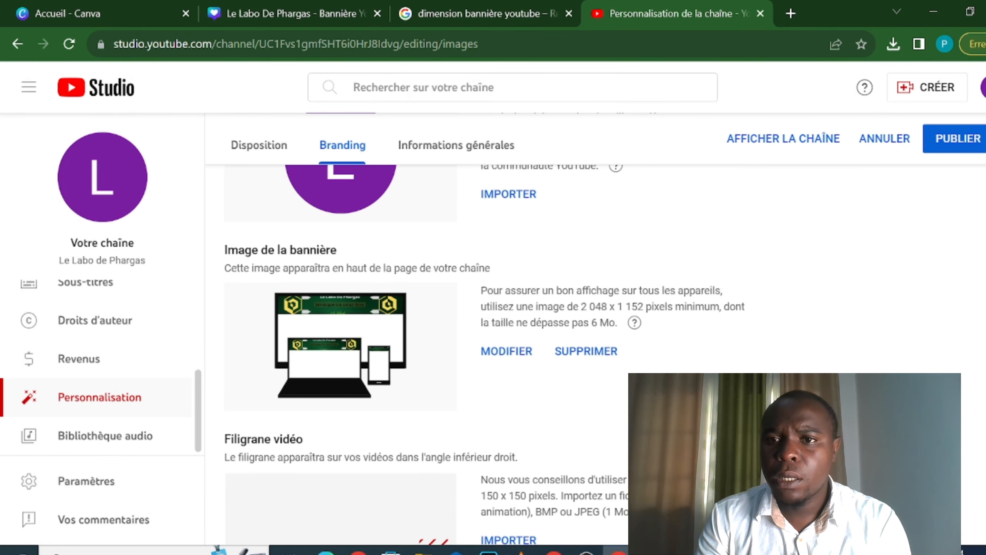
left_click(946, 140)
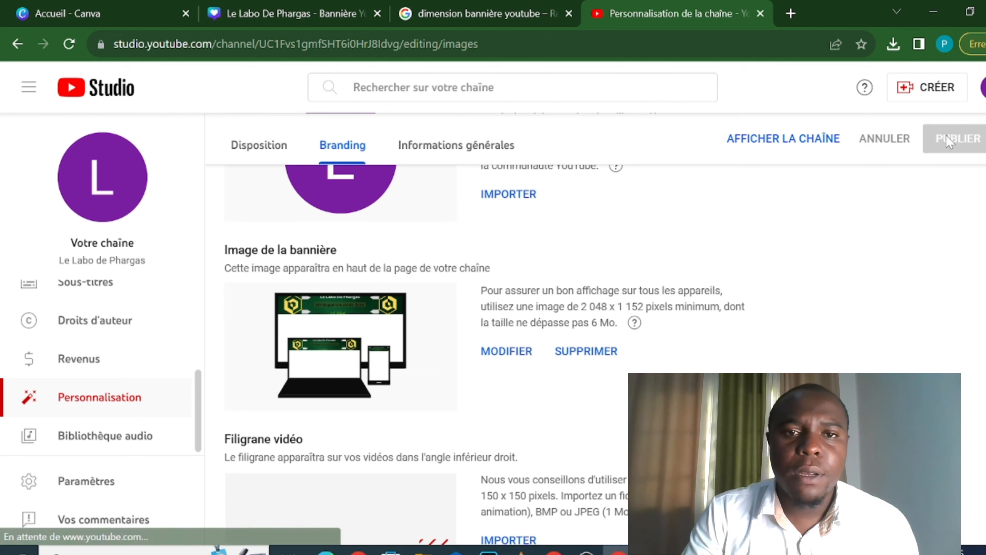